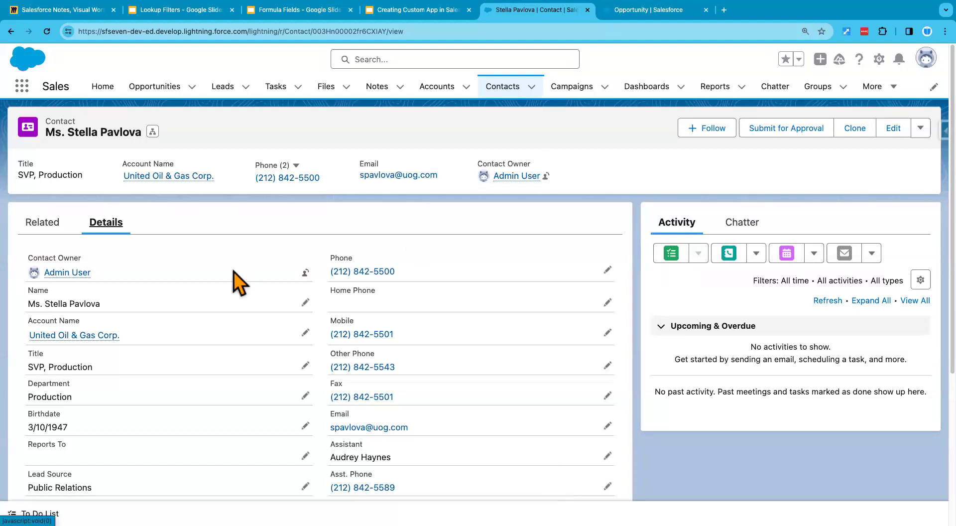
- Open the contact's linked account, United Oil & Gas Corp., and check the Rating field in its details
mouse_move(65, 337)
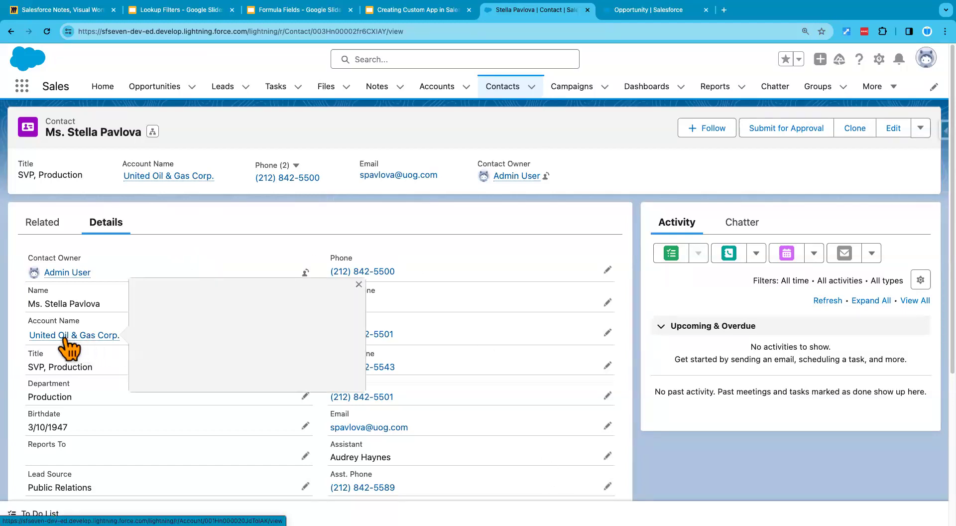
click(67, 336)
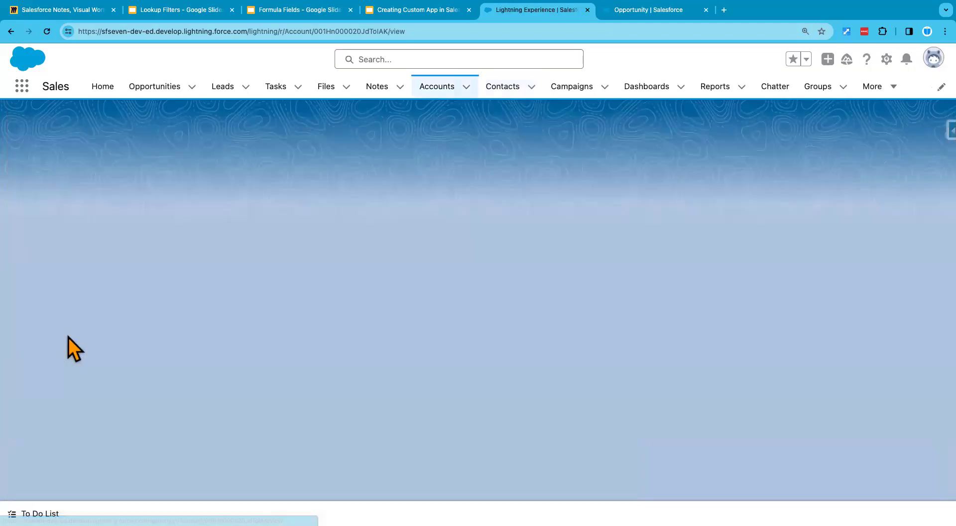
click(106, 223)
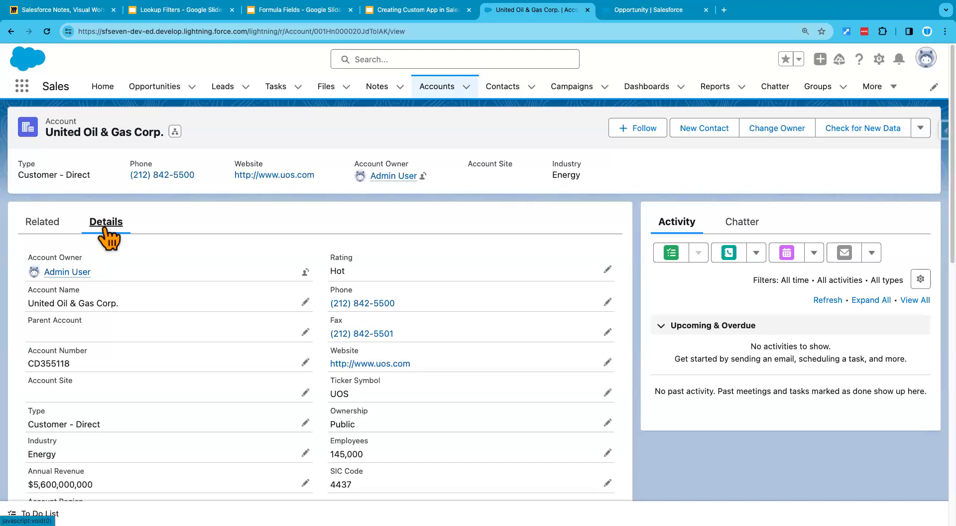
double_click(333, 270)
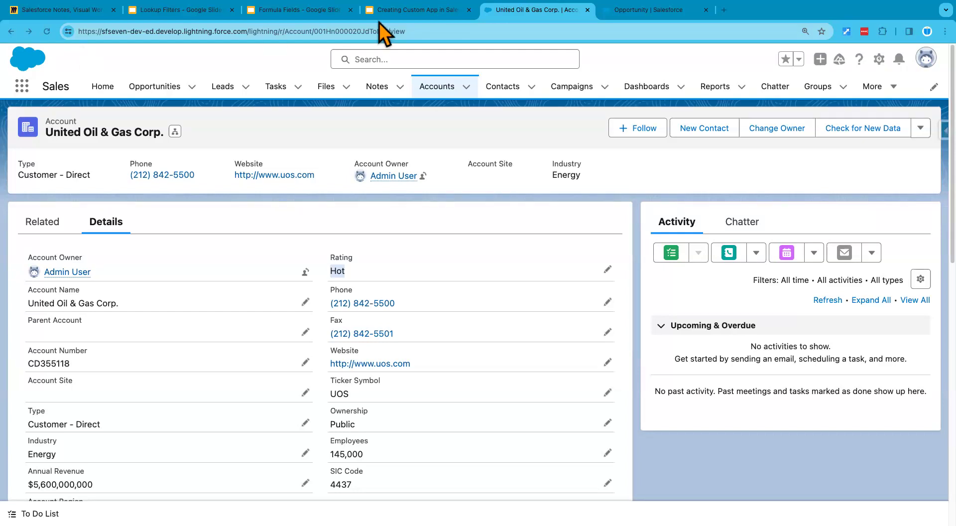
- Review the Account Rating requirement on the Formula Fields slide and return to the contact record that links to the account
click(309, 13)
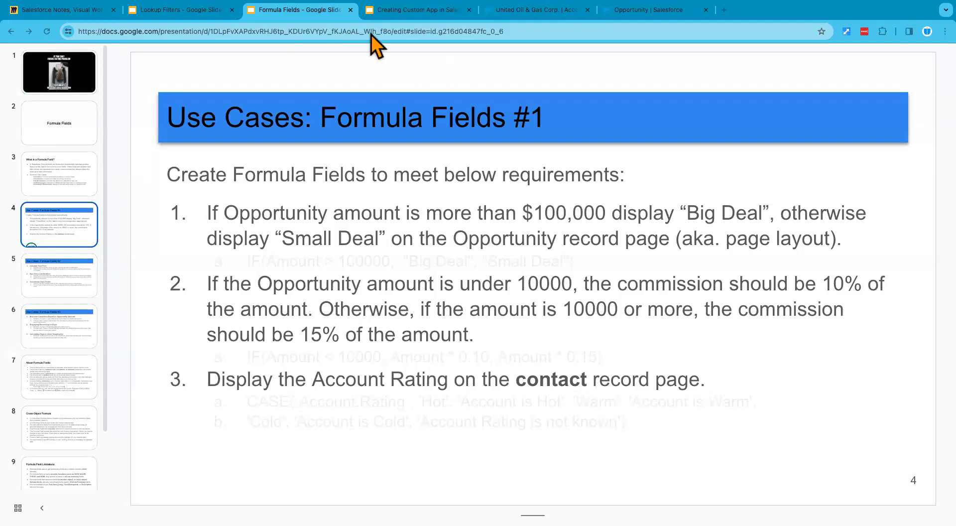
click(631, 11)
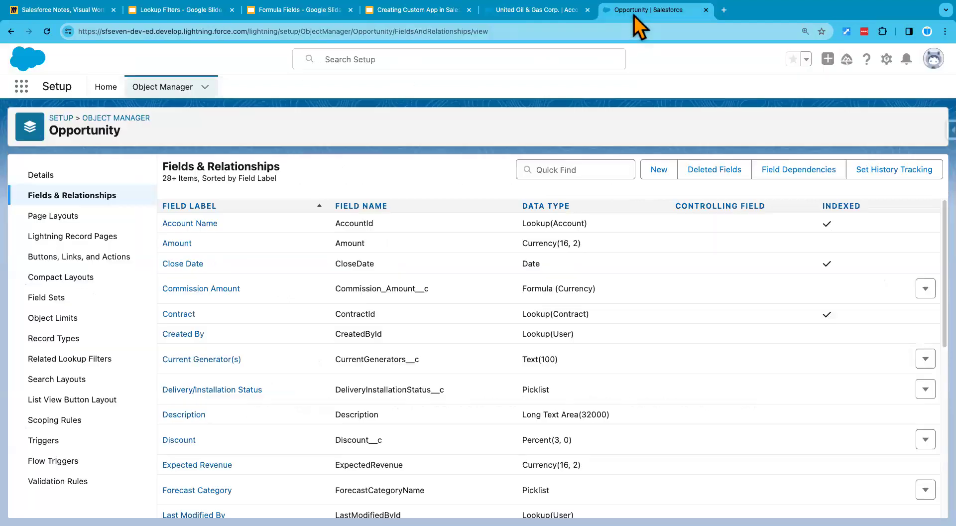
click(563, 18)
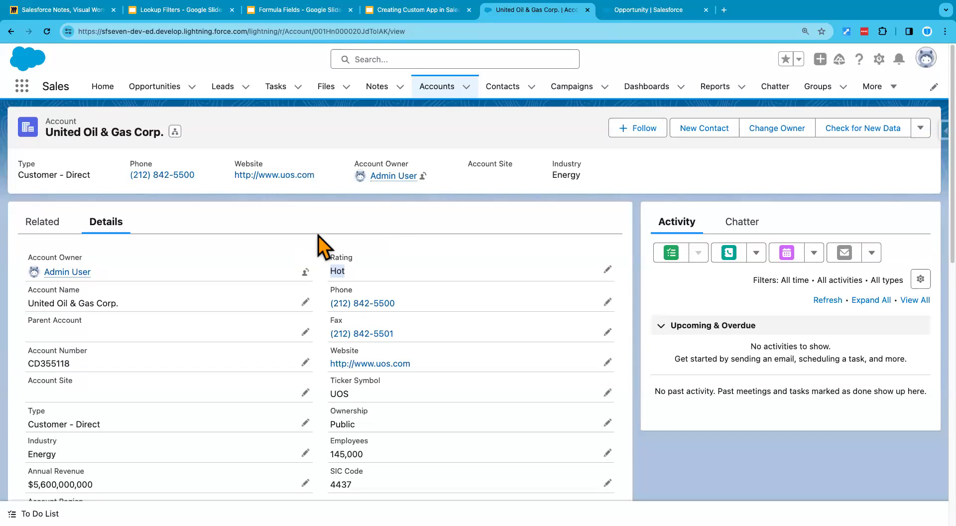
click(10, 31)
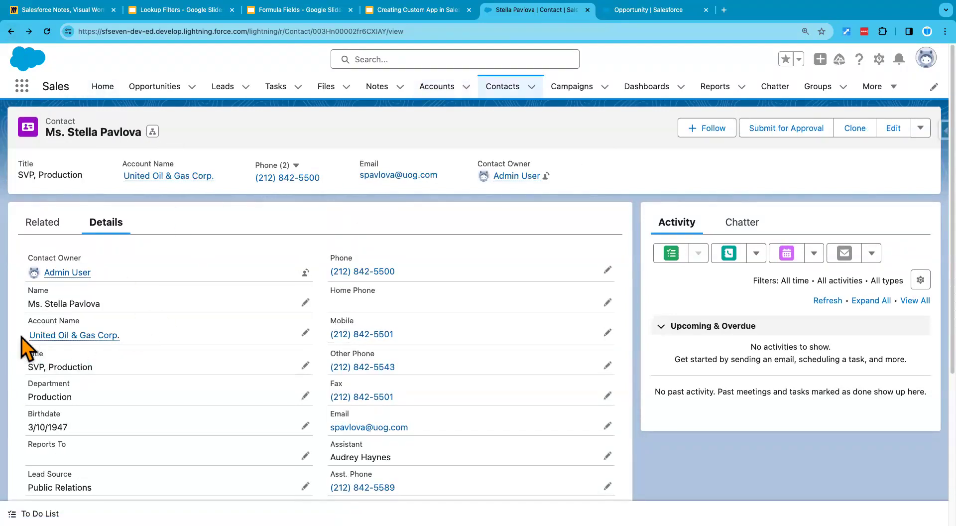
mouse_move(99, 338)
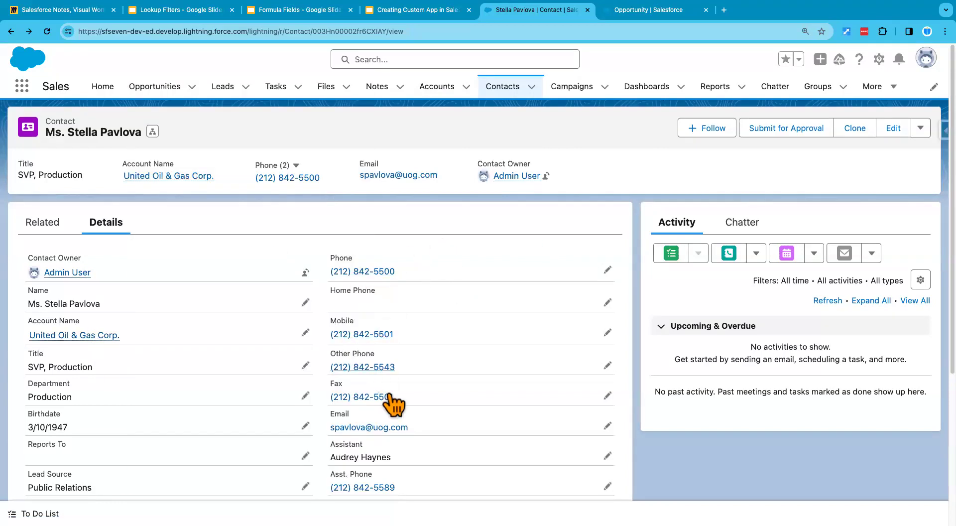
mouse_move(45, 339)
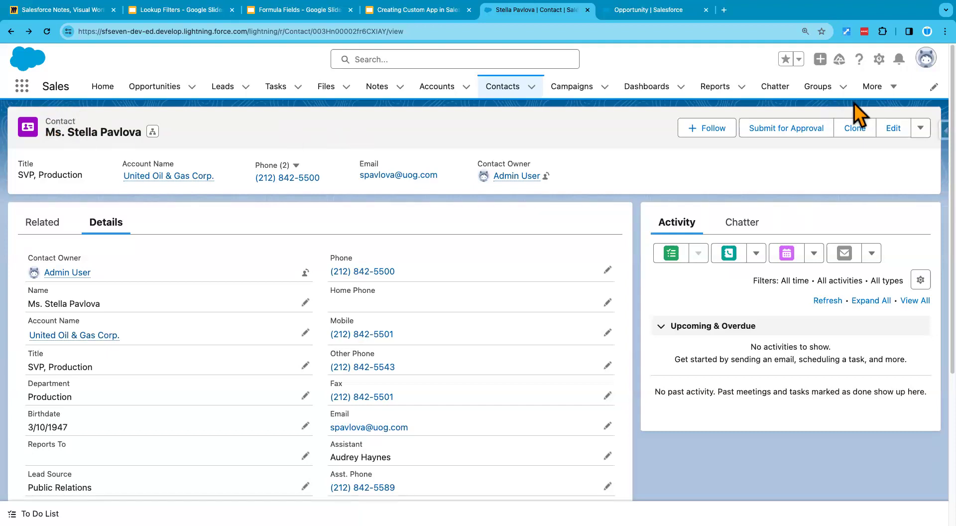
- In the Setup Object Manager, search for "contact" and open the Contact object's Fields & Relationships
click(638, 10)
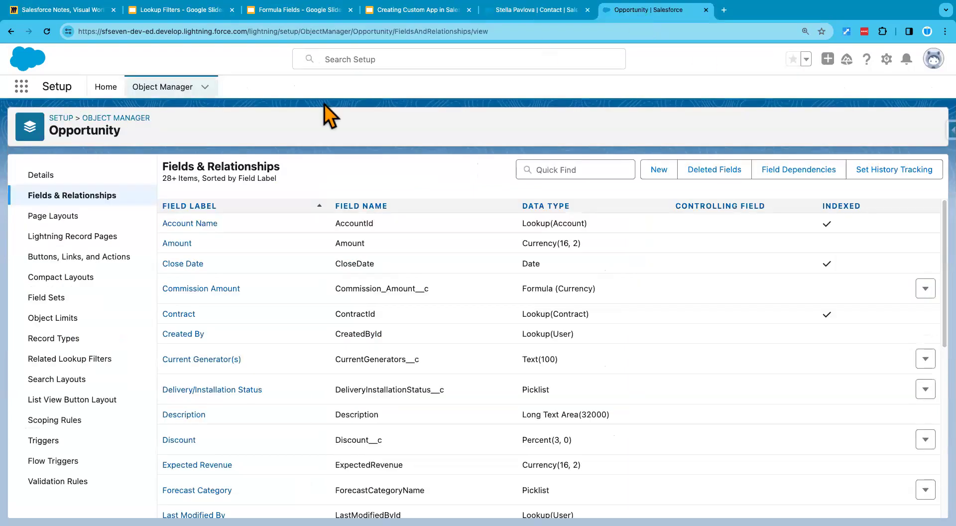
click(167, 87)
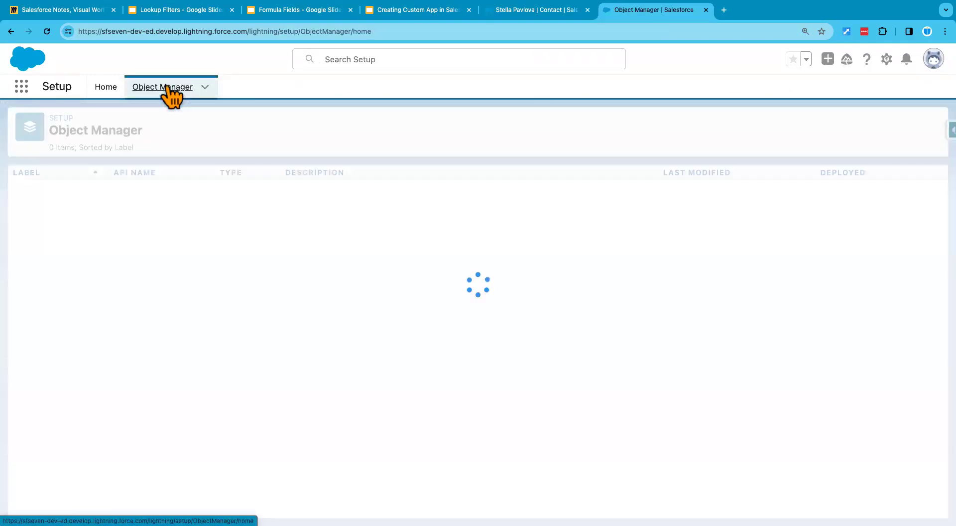
click(737, 123)
text(contact)
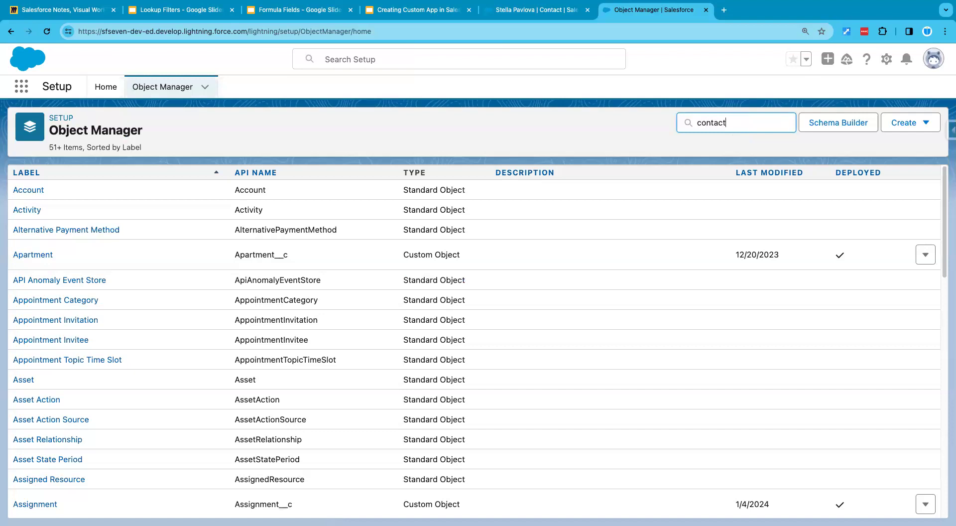
click(22, 189)
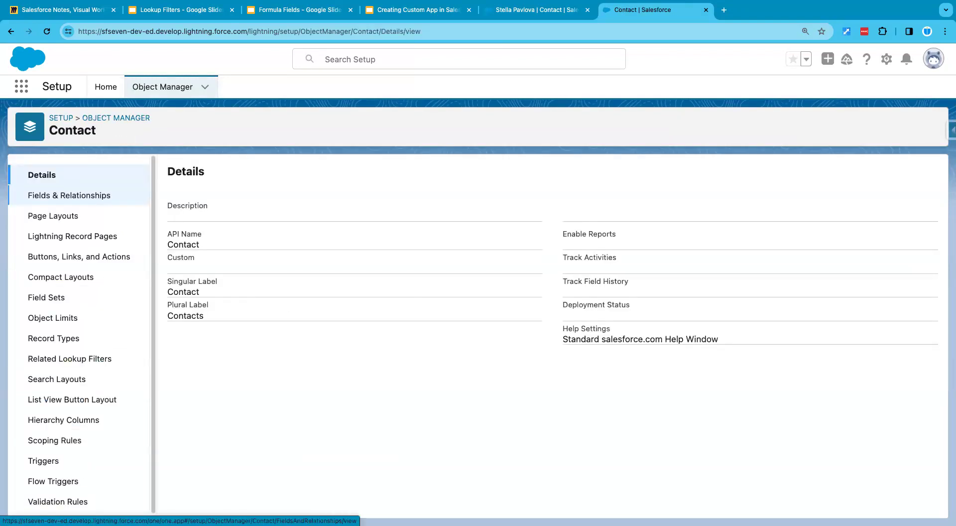
click(69, 195)
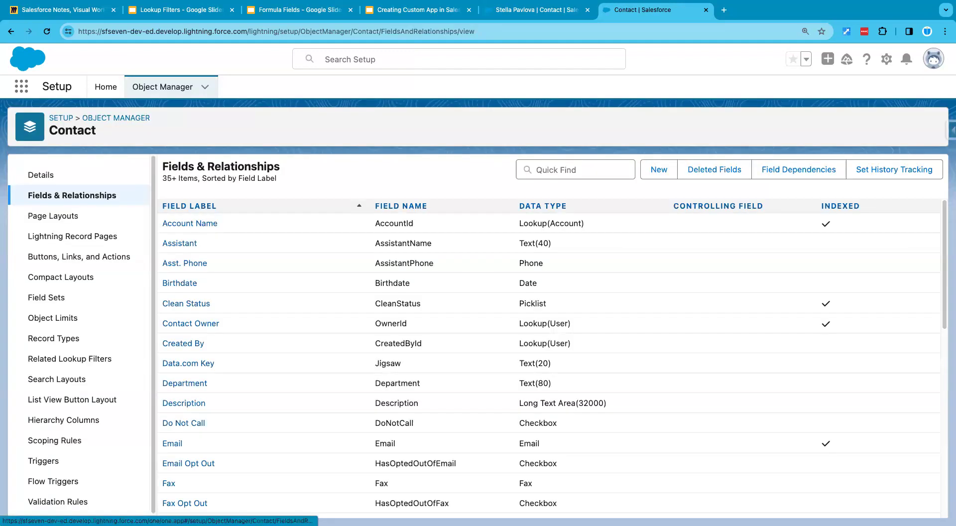
- Start a new custom field of type Formula on Contact, labelled "Account Rating" with the field name Account_Rating
click(659, 169)
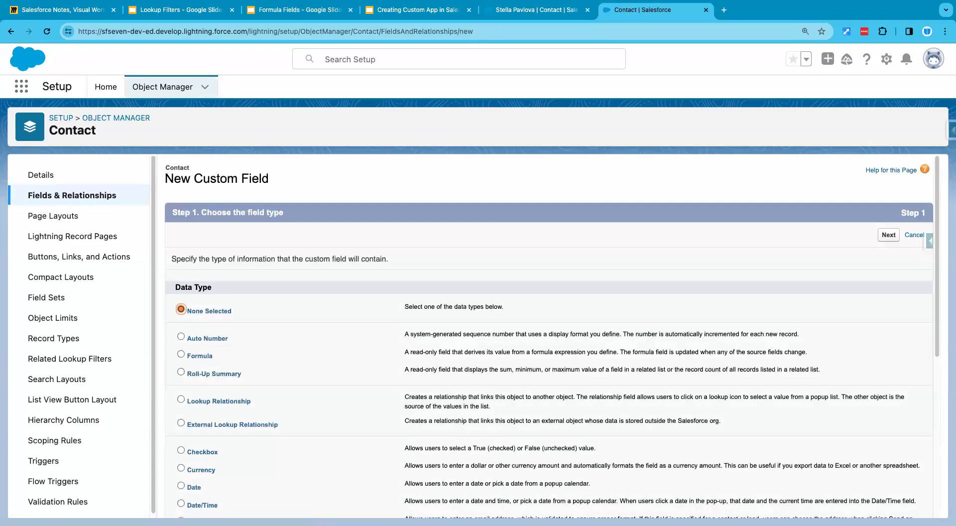
click(181, 354)
click(888, 235)
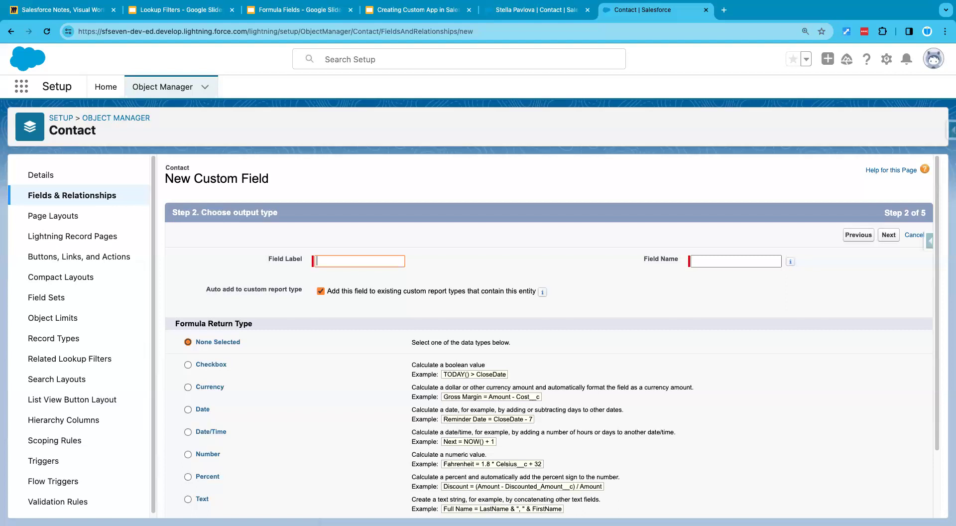
text(Account Rating)
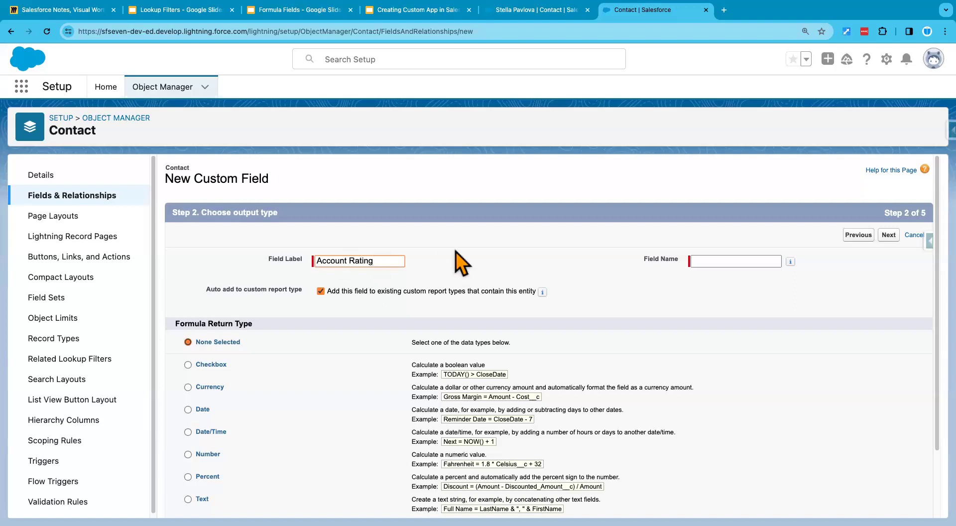
click(476, 256)
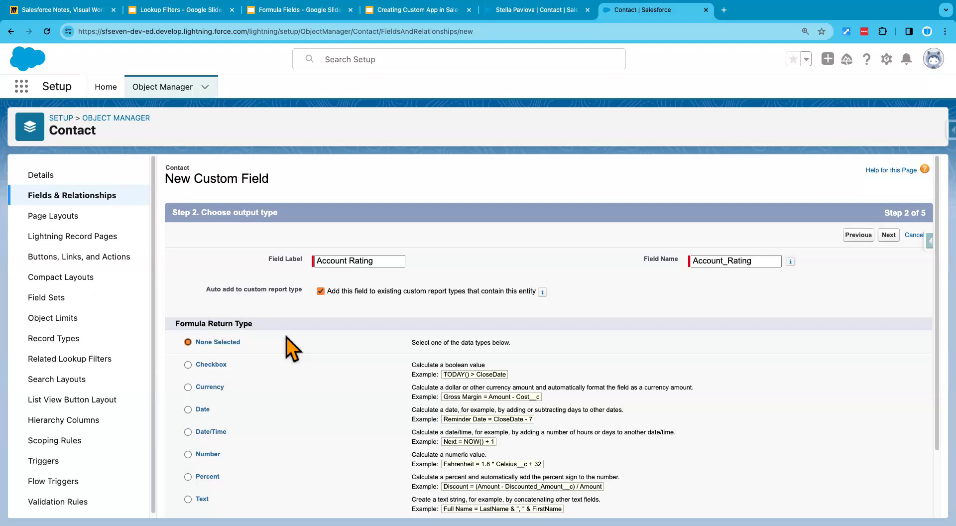
- Examine the Rating picklist options on the contact's United Oil & Gas Corp. account, leaving the record without saving changes
click(535, 10)
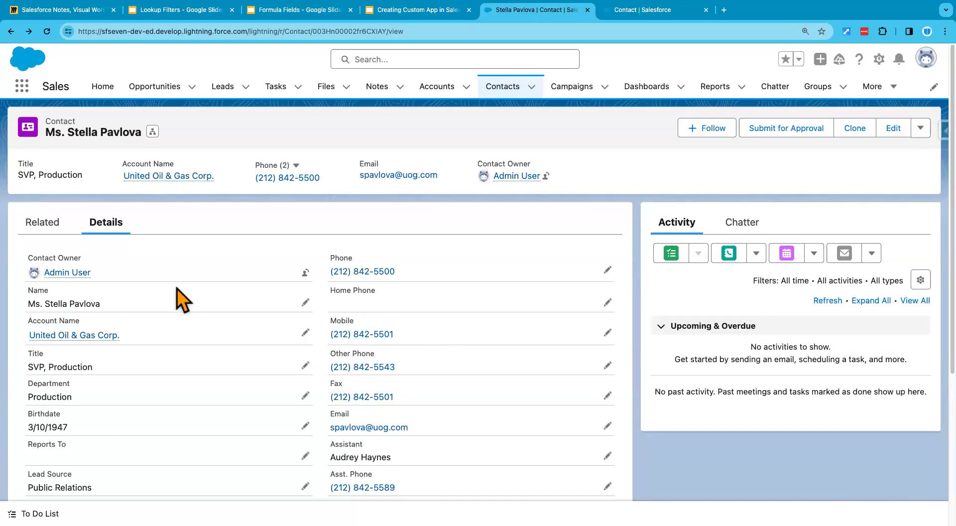
click(81, 337)
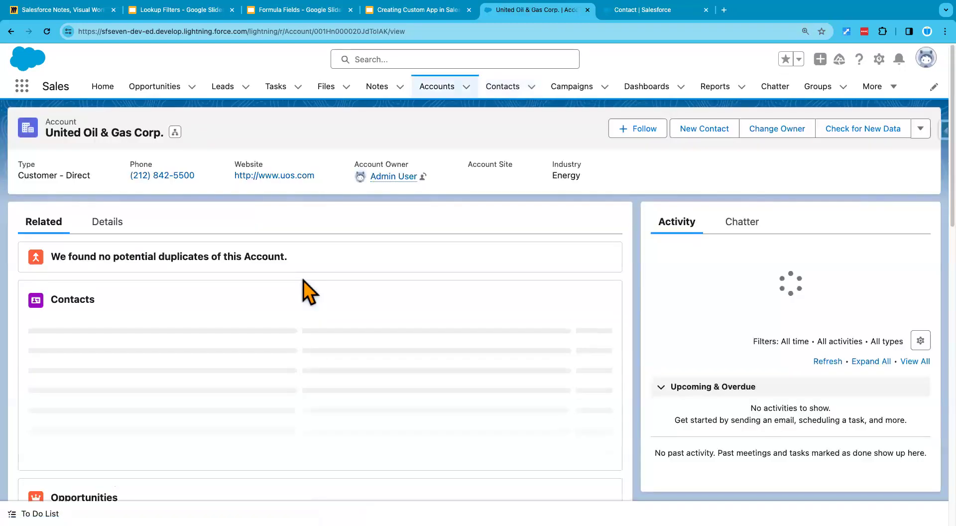
click(119, 225)
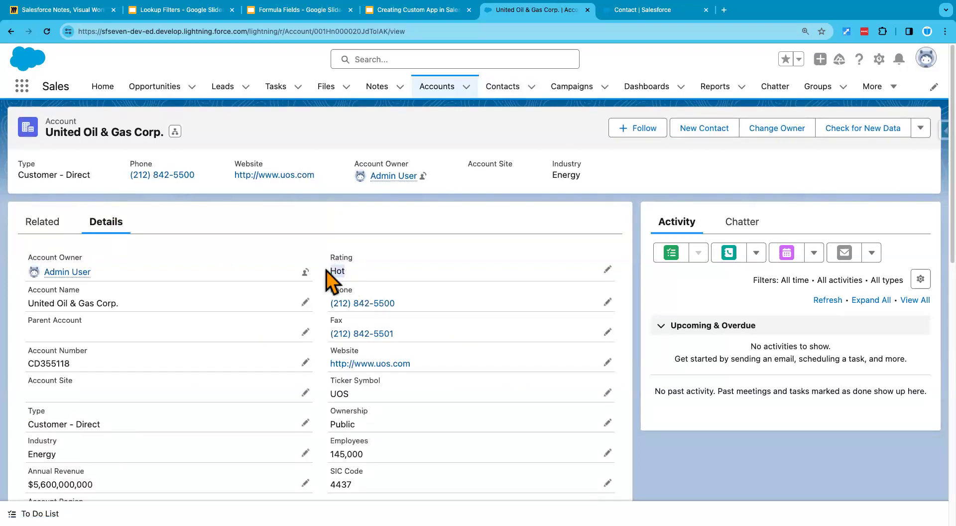
click(607, 269)
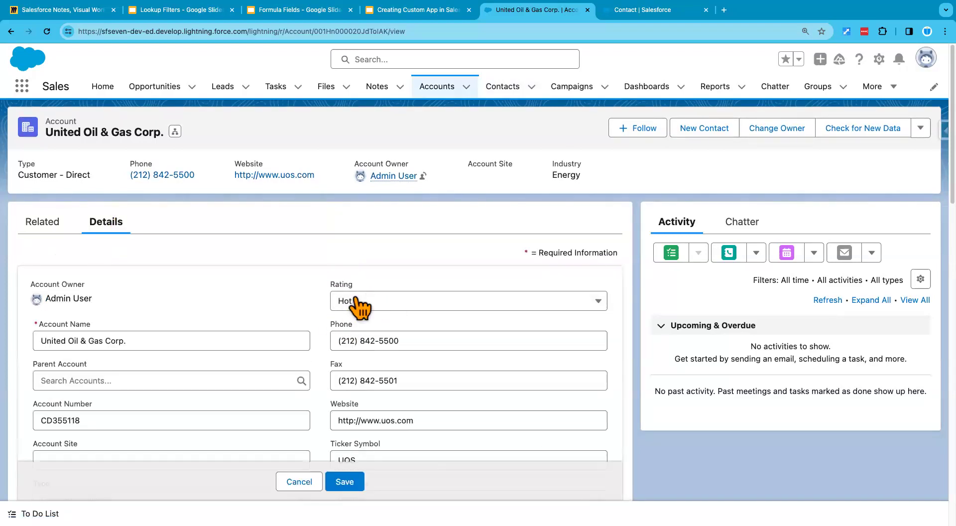
click(377, 301)
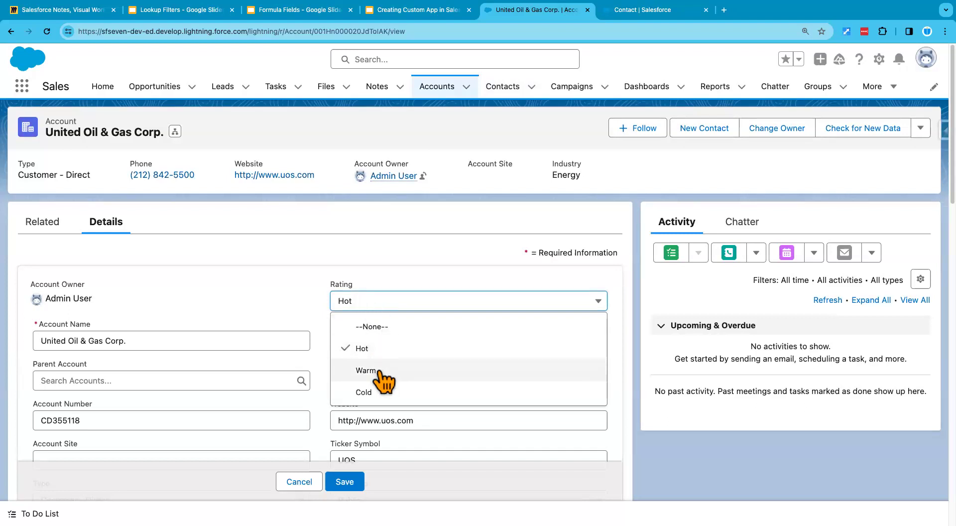
click(284, 299)
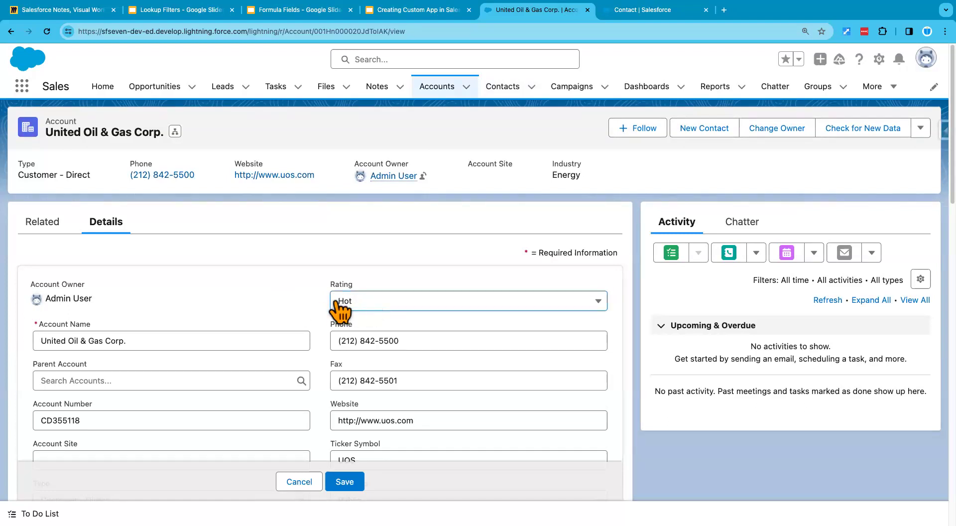
click(341, 301)
click(300, 482)
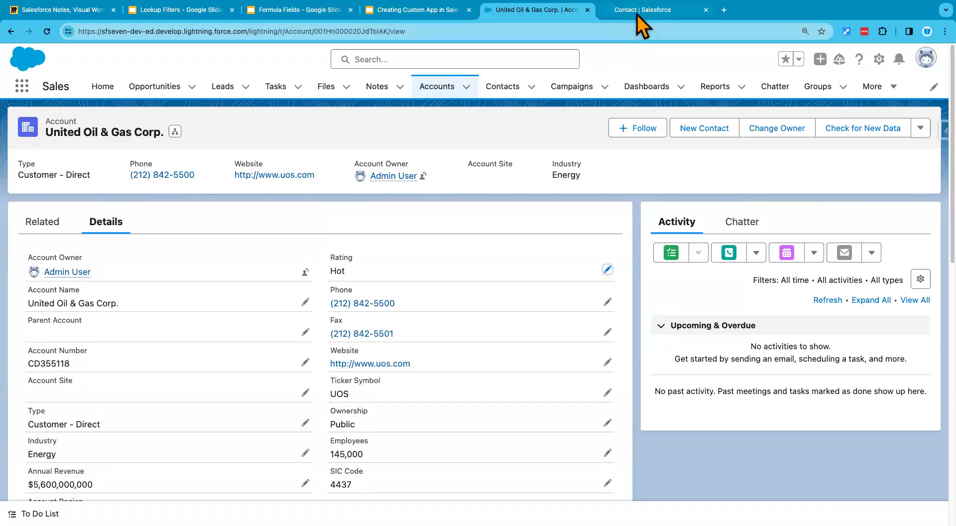
- Set the Account Rating field's formula return type to Text and proceed to entering the formula
click(630, 11)
scroll(225, 483, down, 1)
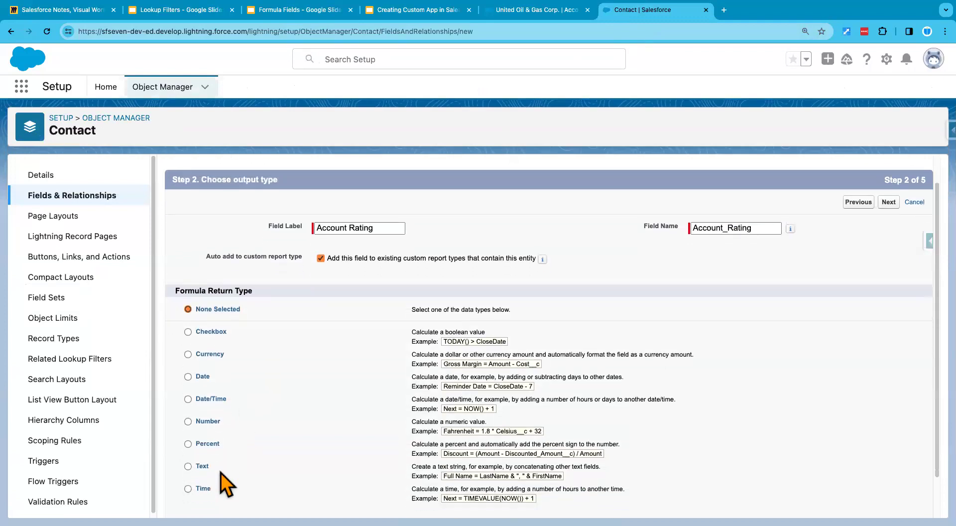
click(202, 466)
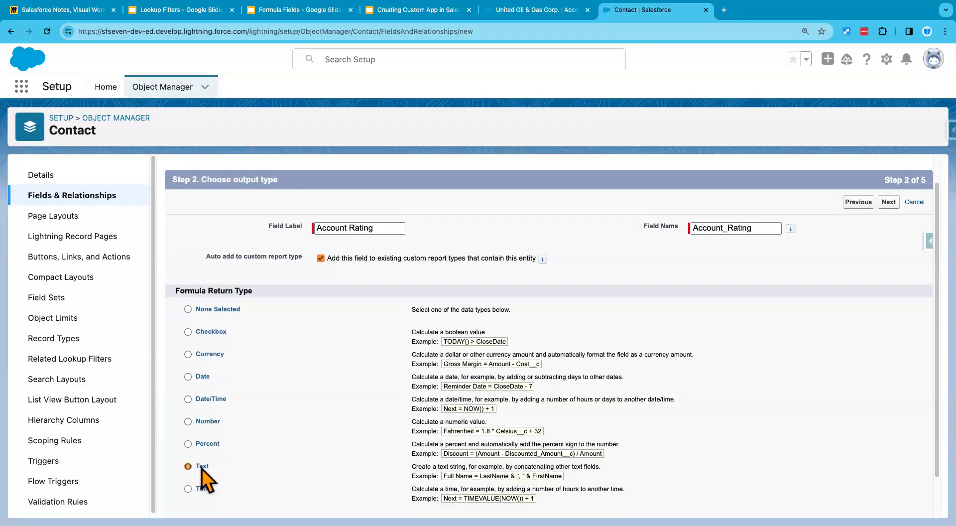
scroll(331, 455, down, 1)
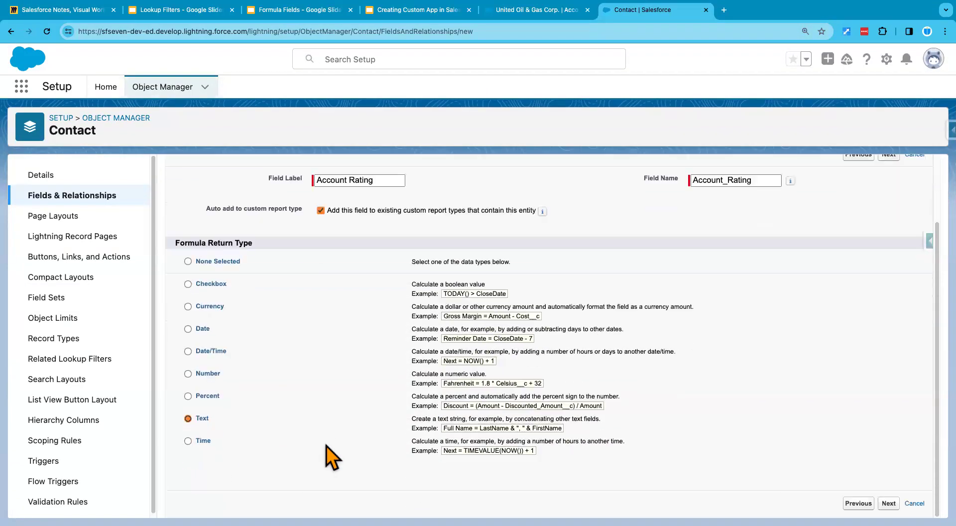
click(889, 503)
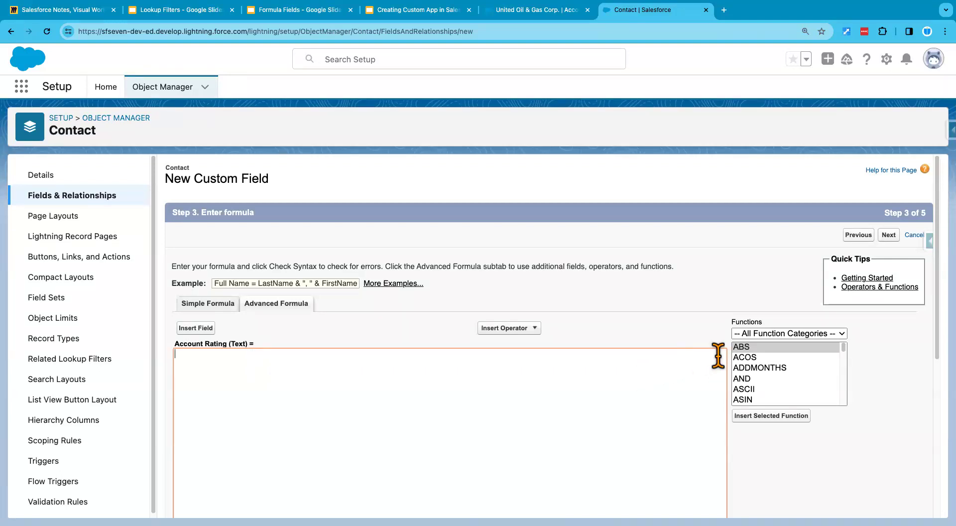
- Insert the CASE function template into the Account Rating formula
click(746, 357)
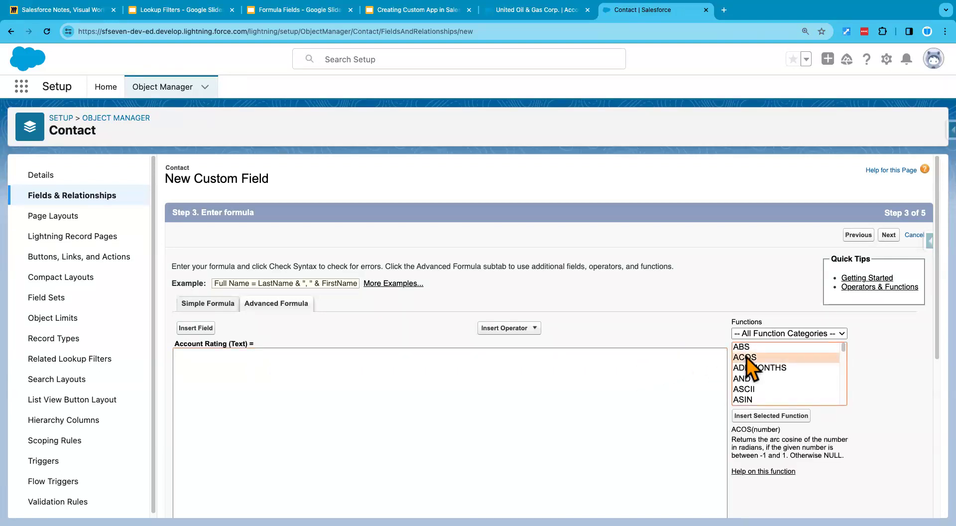
key(c)
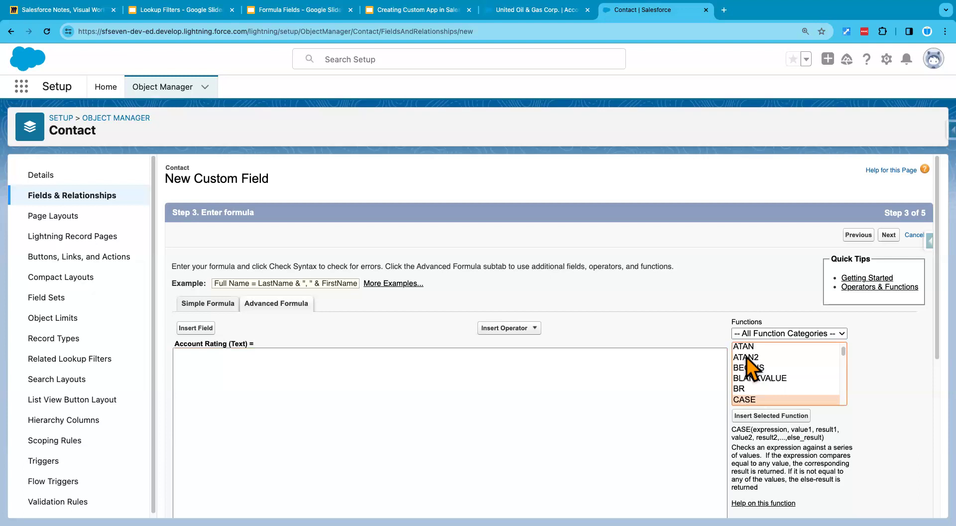
click(774, 416)
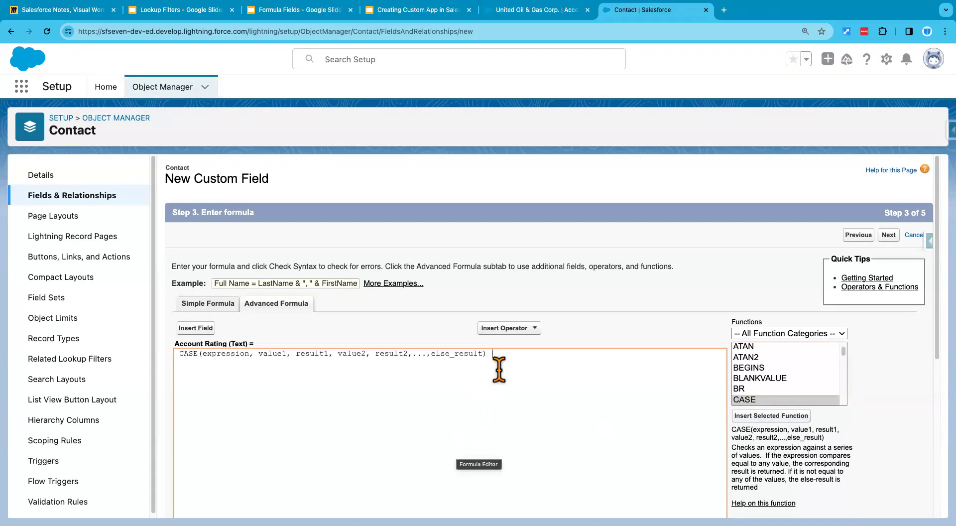
triple_click(177, 353)
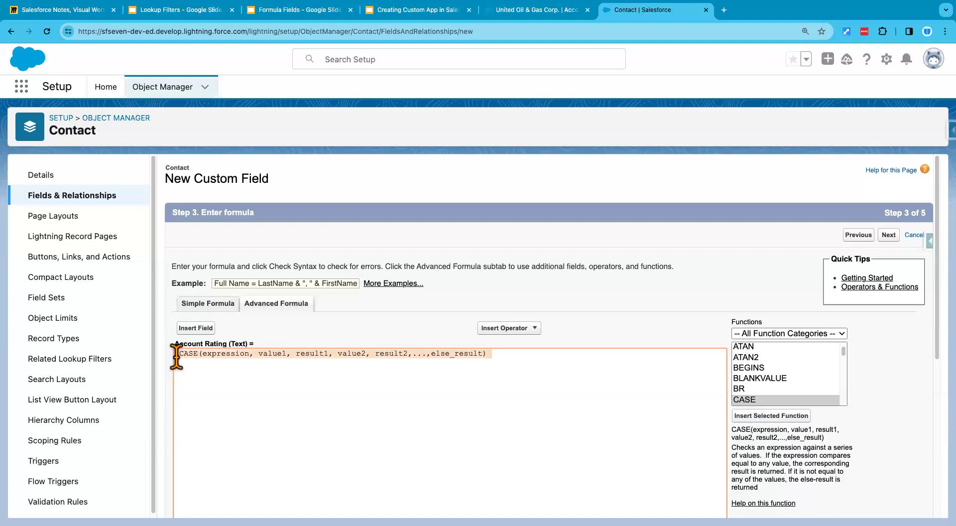
click(511, 368)
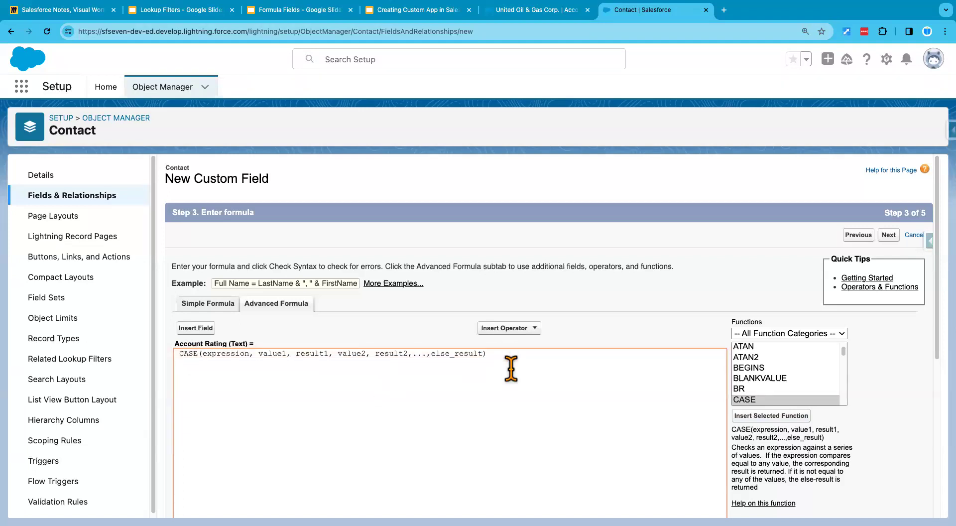
- Remove the leading space before the CASE template and insert a second, flush-aligned CASE template two lines below it
click(181, 355)
key(BackSpace)
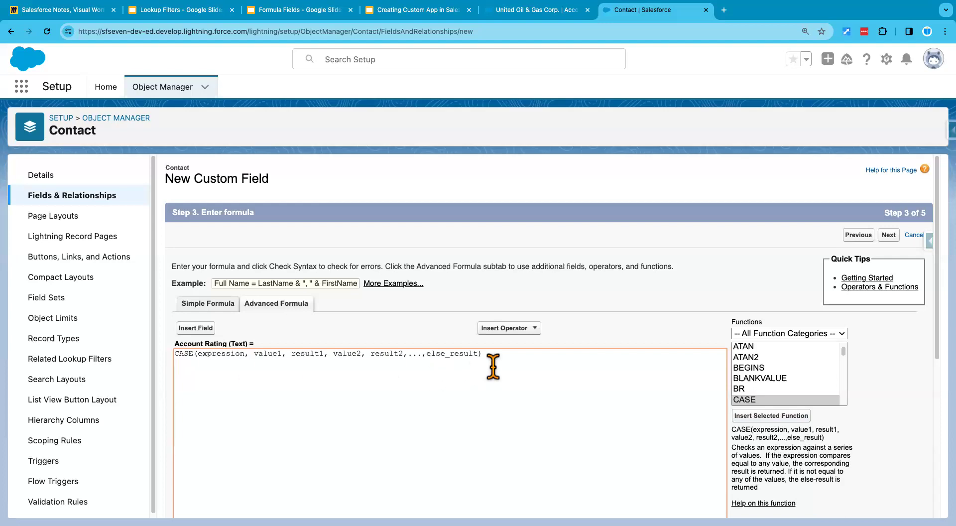
key(Return)
click(785, 416)
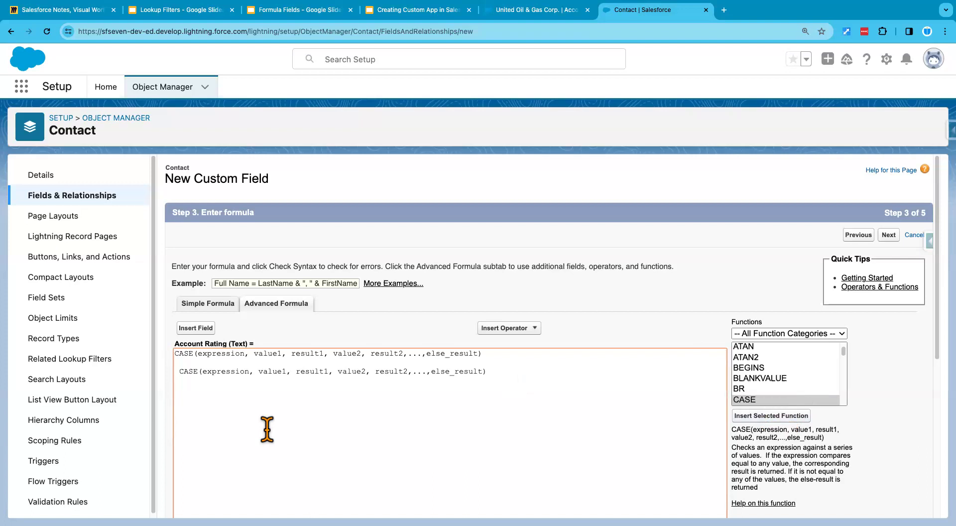
click(179, 372)
key(BackSpace)
click(500, 372)
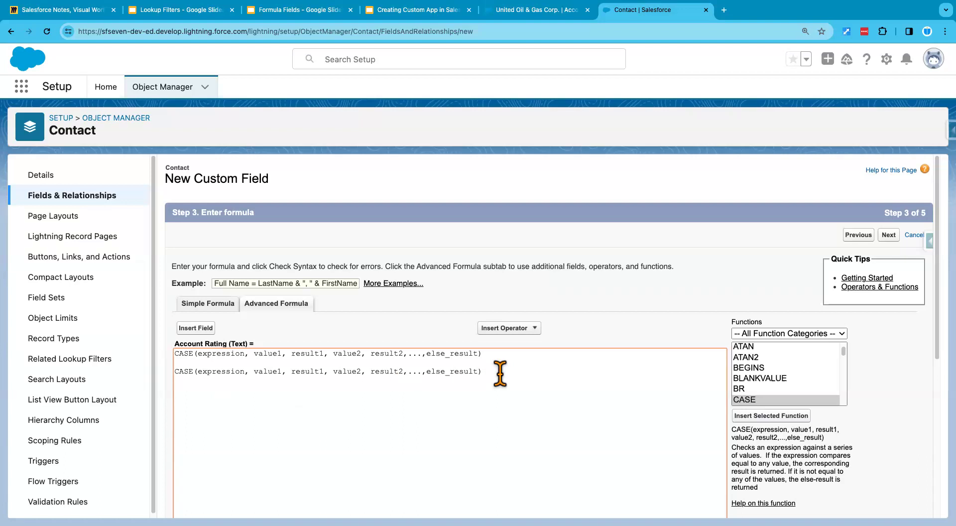
- Examine each placeholder of the second CASE template, from the expression through the value and result pairs to else_result
double_click(216, 371)
double_click(268, 372)
double_click(308, 371)
click(349, 372)
double_click(350, 373)
double_click(393, 372)
double_click(434, 371)
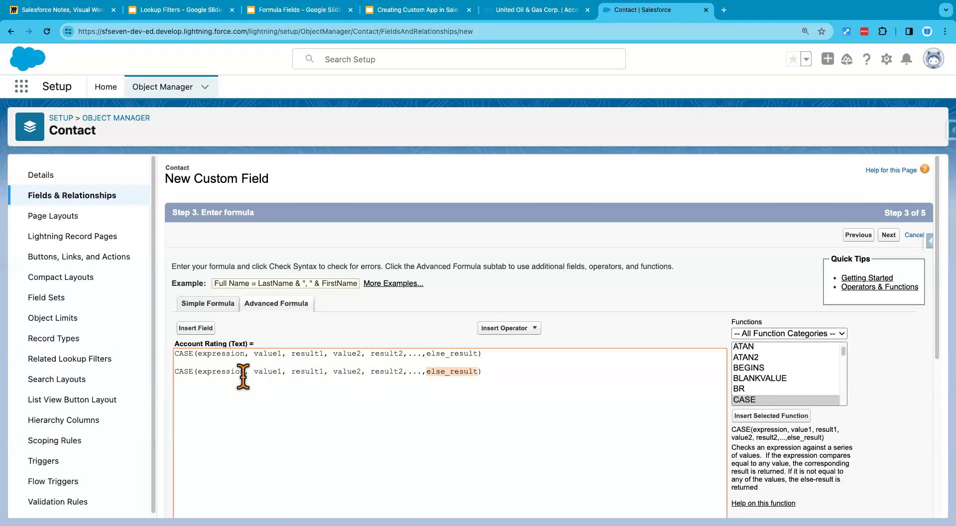
- Select the expression placeholder in the second CASE template, check the Rating field on the United Oil & Gas Corp. account, and open field insertion
double_click(222, 371)
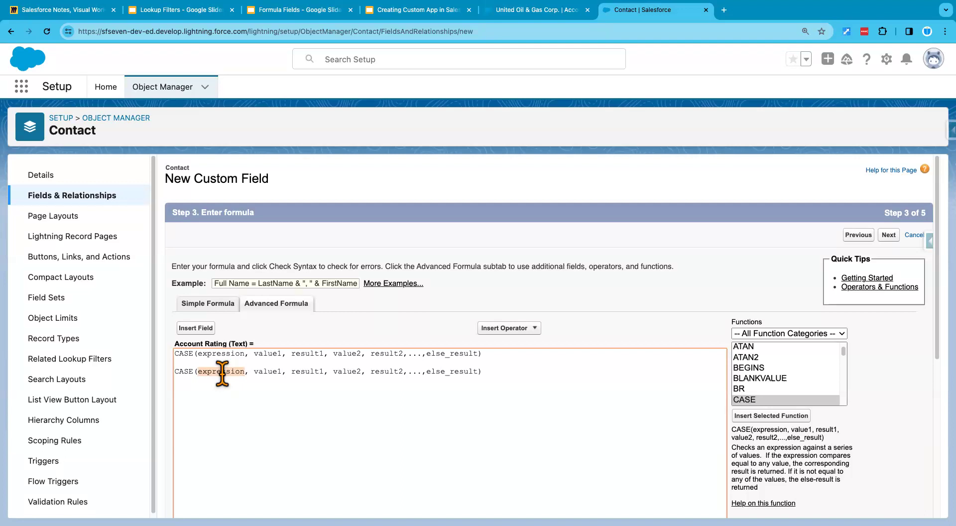
click(532, 10)
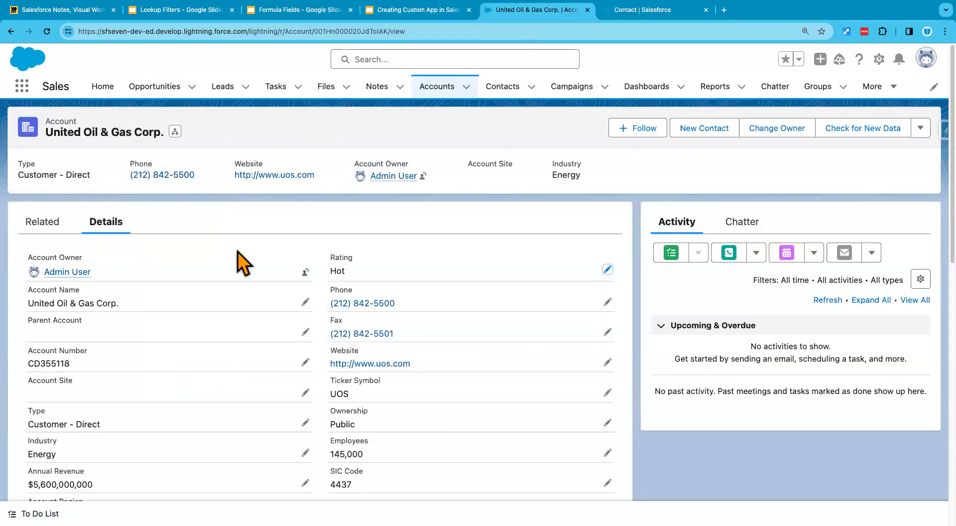
double_click(330, 257)
click(632, 11)
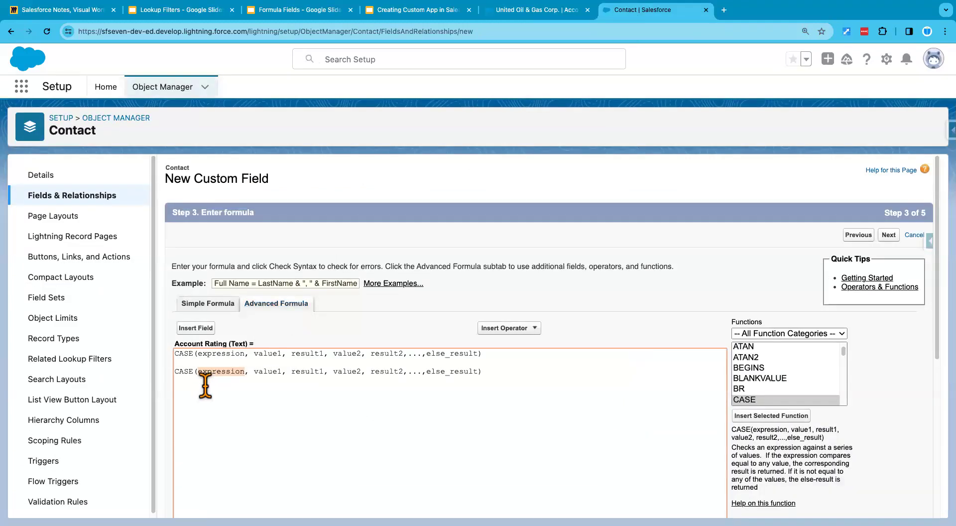
click(203, 330)
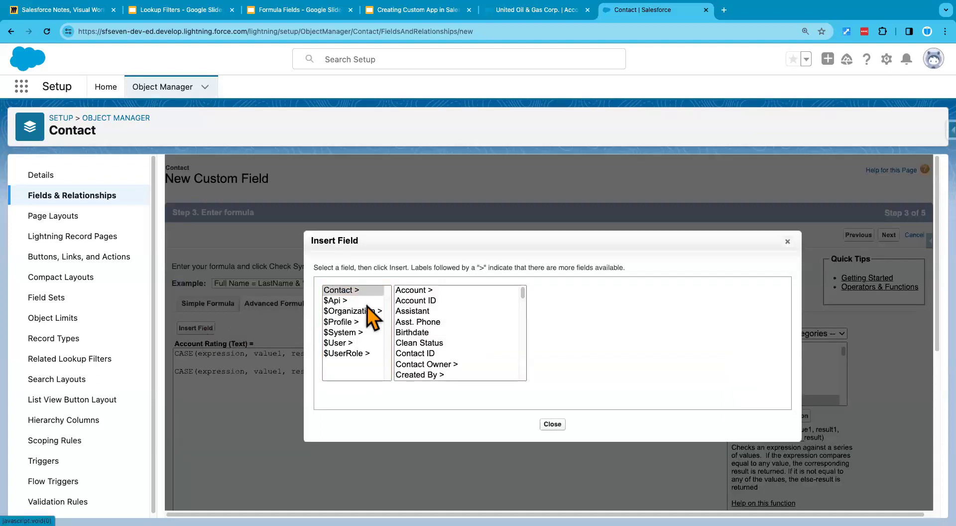
- Browse the related Account object's fields in the field picker, including Rating and the fields around Ownership
click(411, 294)
click(555, 323)
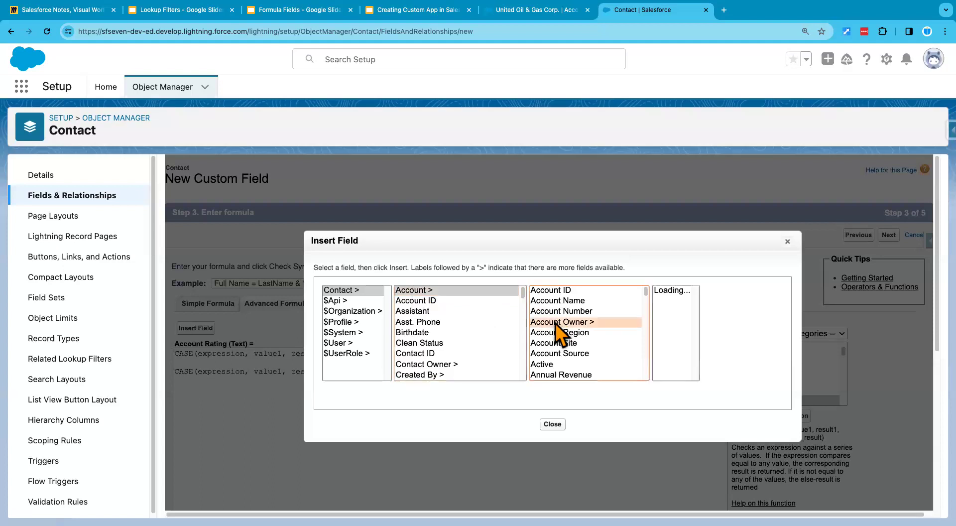
key(r)
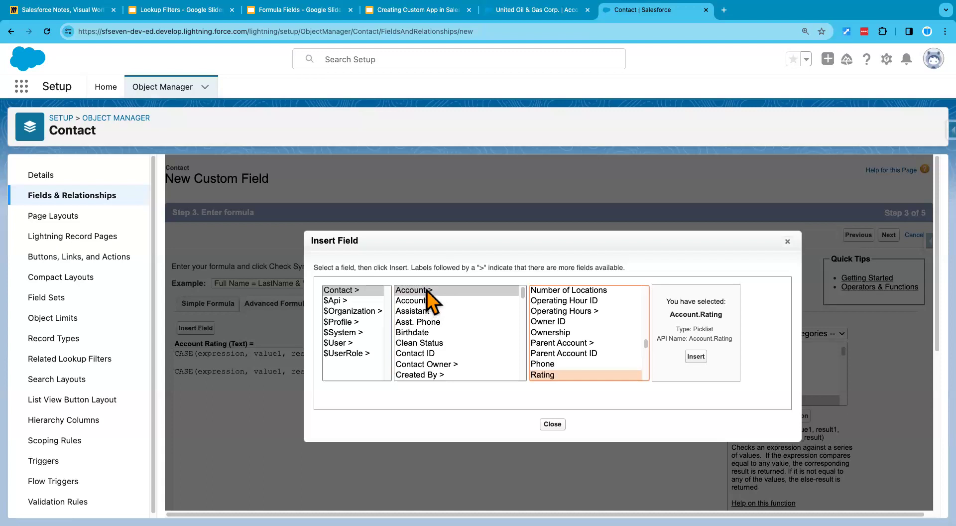
click(456, 291)
click(554, 295)
click(546, 317)
click(549, 337)
scroll(548, 348, down, 2)
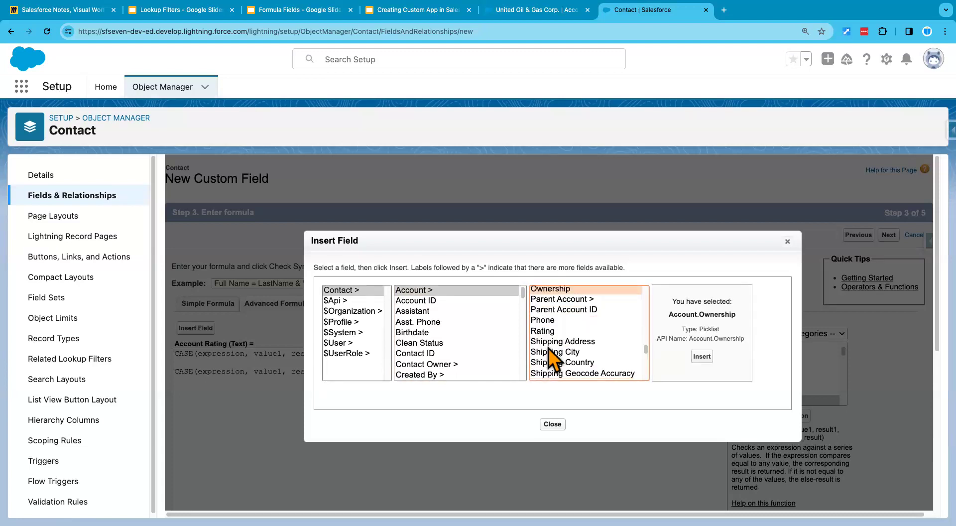
- Browse the Contact object's own fields in the field picker, from Account ID through Data.com Key and Department
click(421, 301)
click(420, 312)
click(419, 322)
click(417, 343)
click(417, 354)
scroll(417, 343, down, 2)
click(418, 330)
click(417, 341)
scroll(417, 346, down, 1)
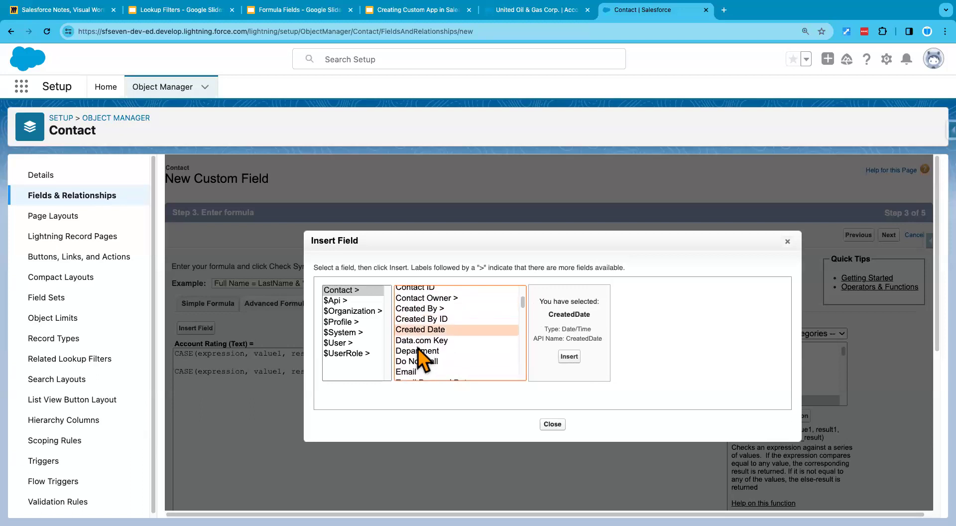
click(418, 348)
click(417, 340)
scroll(417, 351, up, 3)
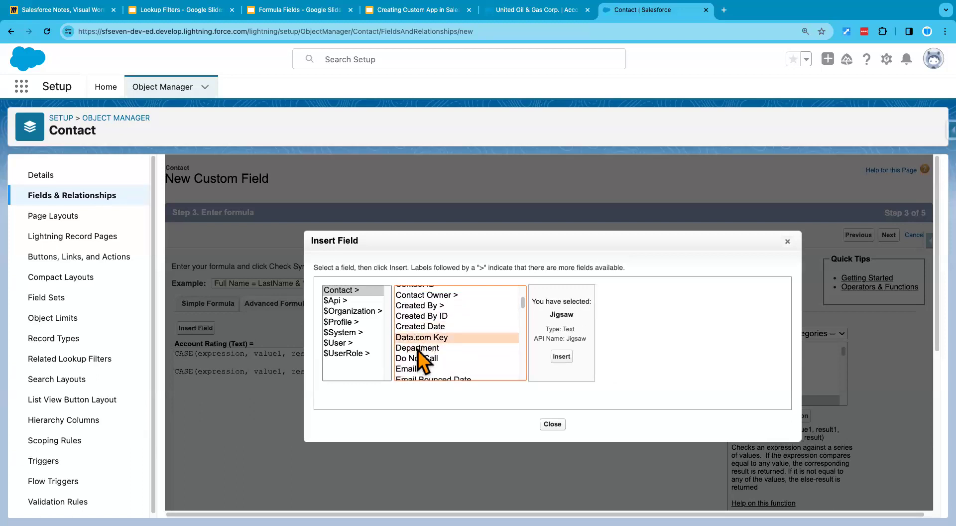
scroll(417, 351, up, 2)
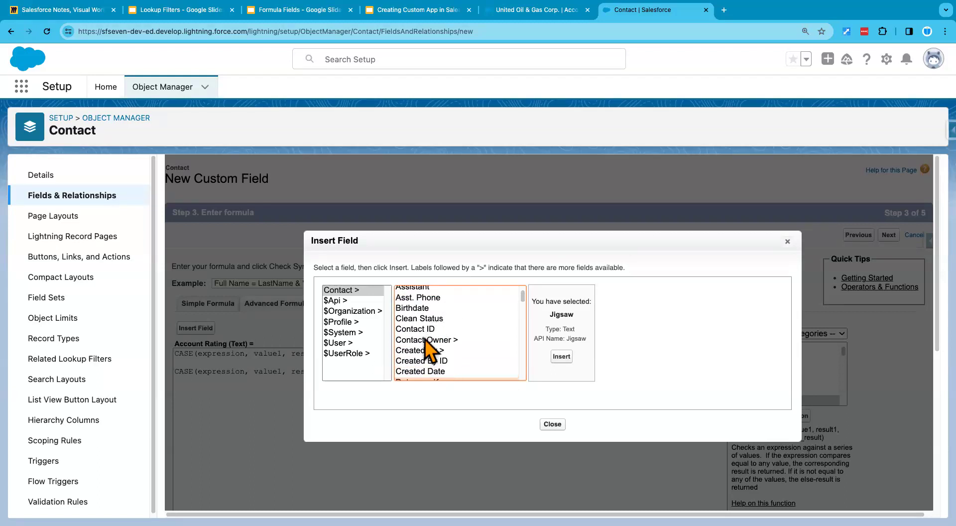
- Examine the user fields reachable through the Contact Owner relationship in the field picker
click(424, 340)
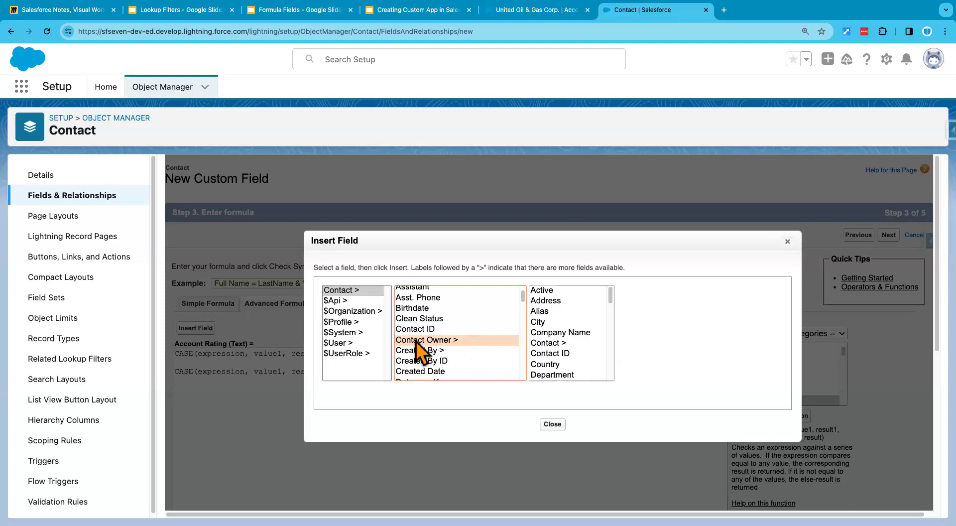
click(542, 300)
click(538, 313)
click(539, 321)
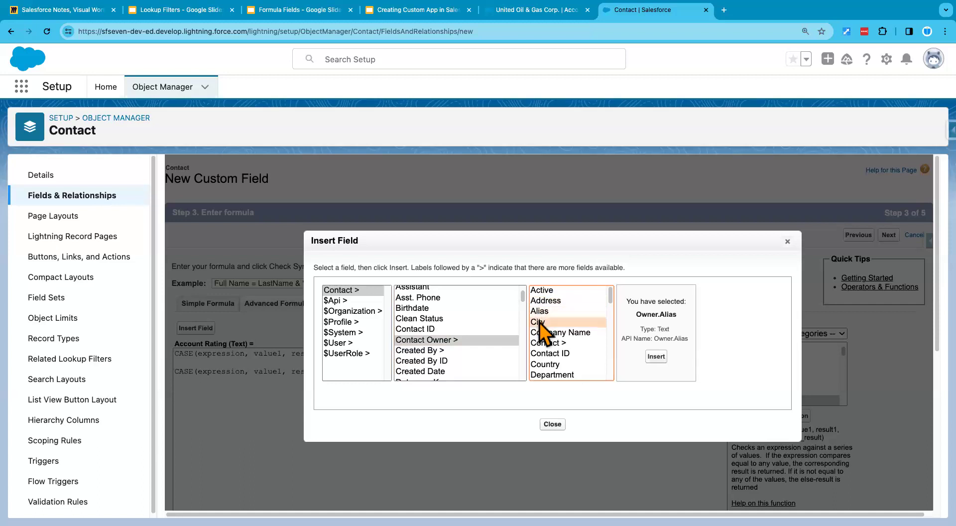
scroll(540, 322, down, 1)
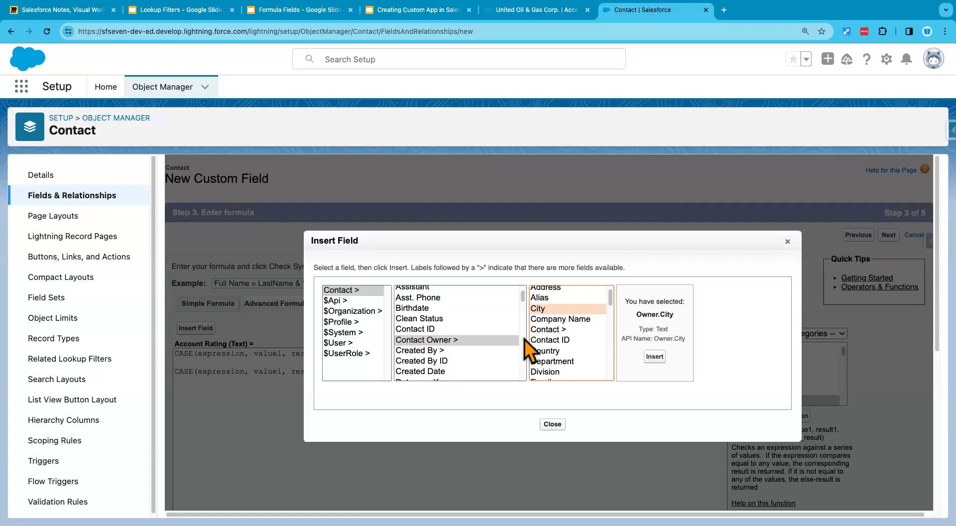
scroll(549, 363, down, 3)
click(548, 323)
click(548, 334)
click(547, 354)
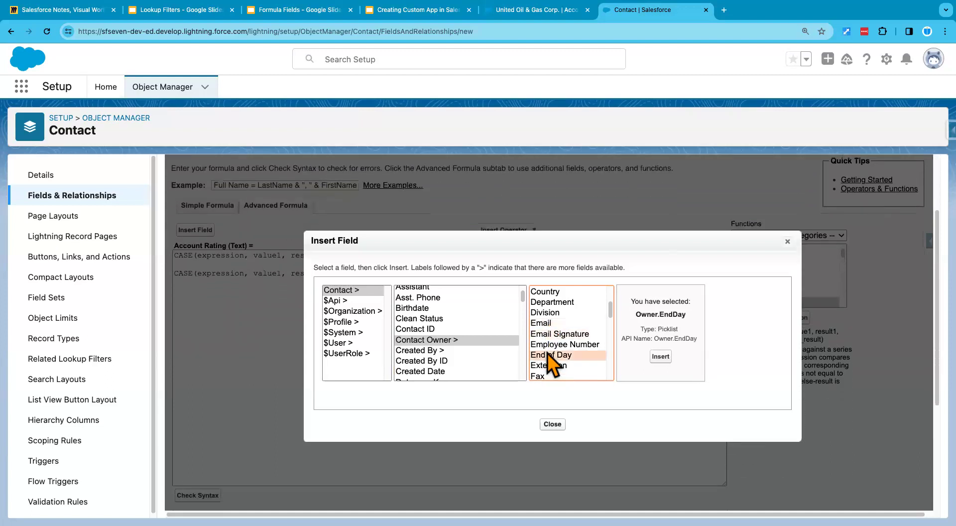
click(552, 365)
scroll(551, 364, down, 7)
scroll(551, 366, down, 1)
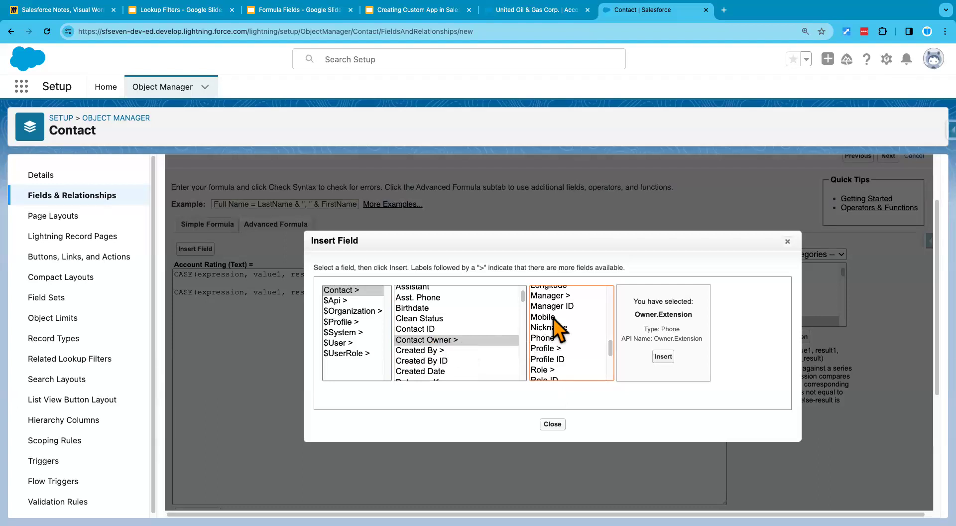
scroll(548, 358, down, 3)
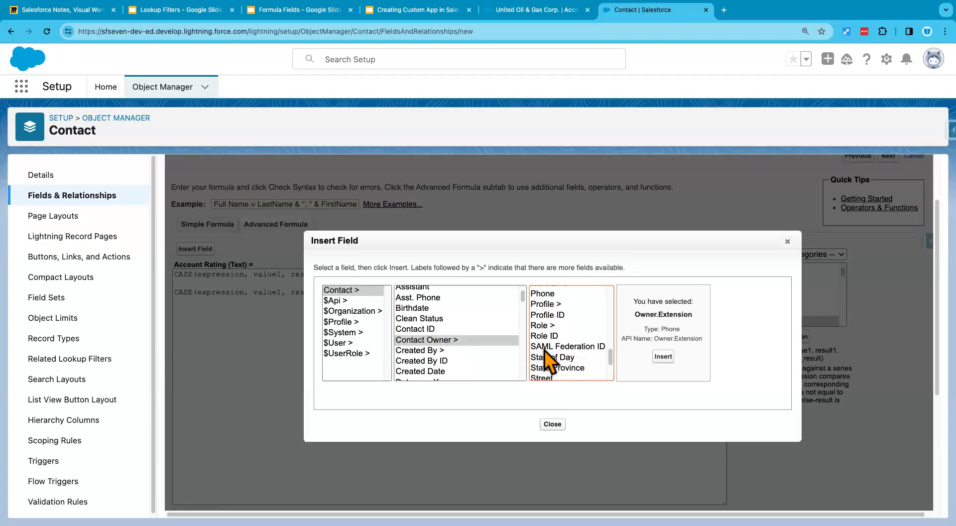
- Examine the fields reachable through the Created By relationship and look over the other Contact fields in the picker
click(429, 350)
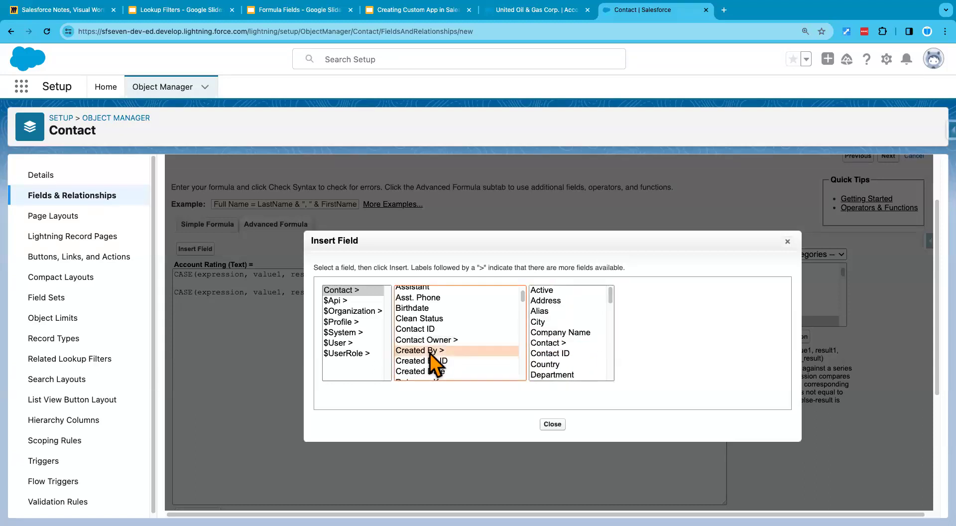
scroll(548, 334, down, 2)
scroll(545, 329, down, 3)
scroll(430, 363, down, 3)
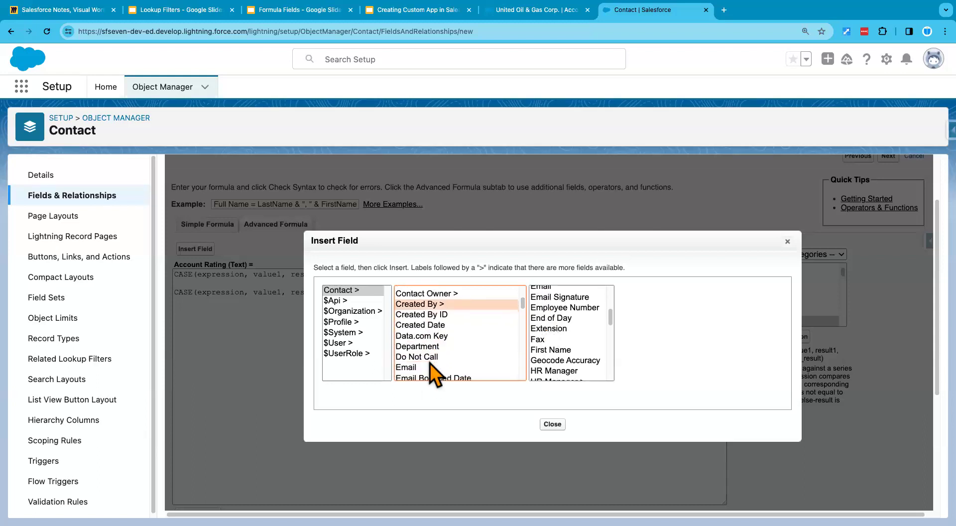
scroll(429, 363, up, 3)
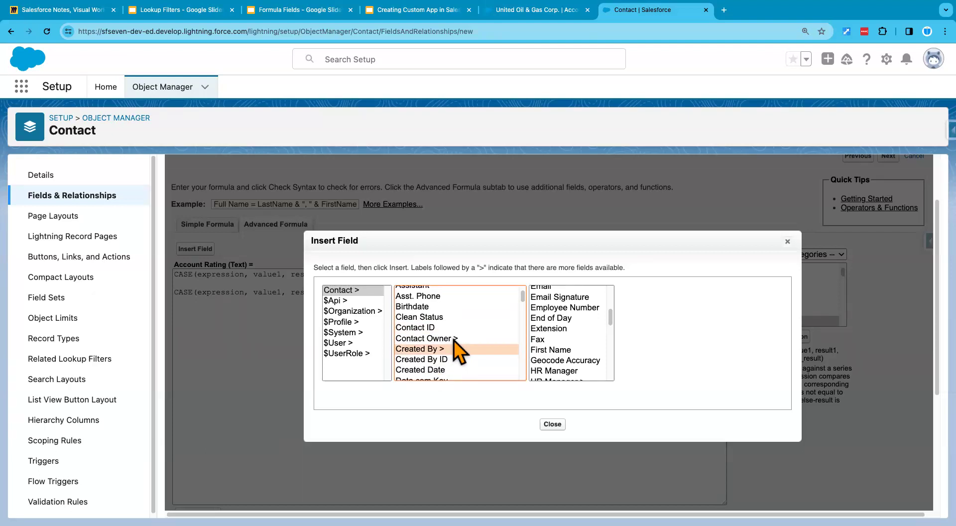
scroll(426, 331, up, 2)
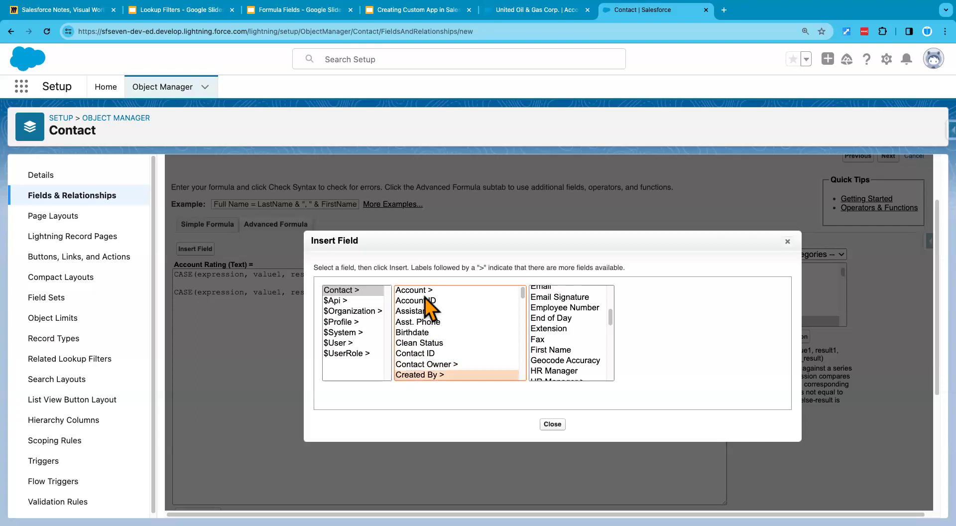
- Replace the selected expression placeholder in the second CASE template with the related account's Rating field, Account.Rating
click(415, 293)
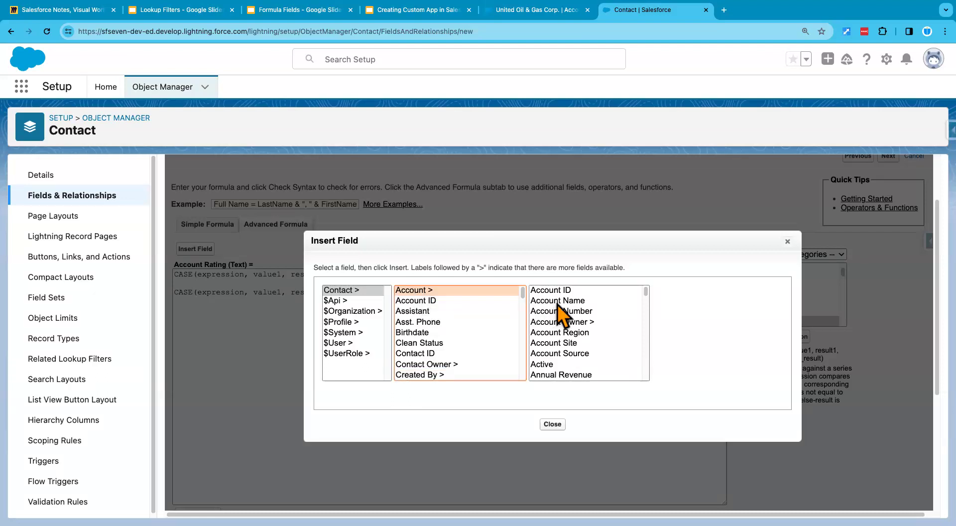
click(566, 354)
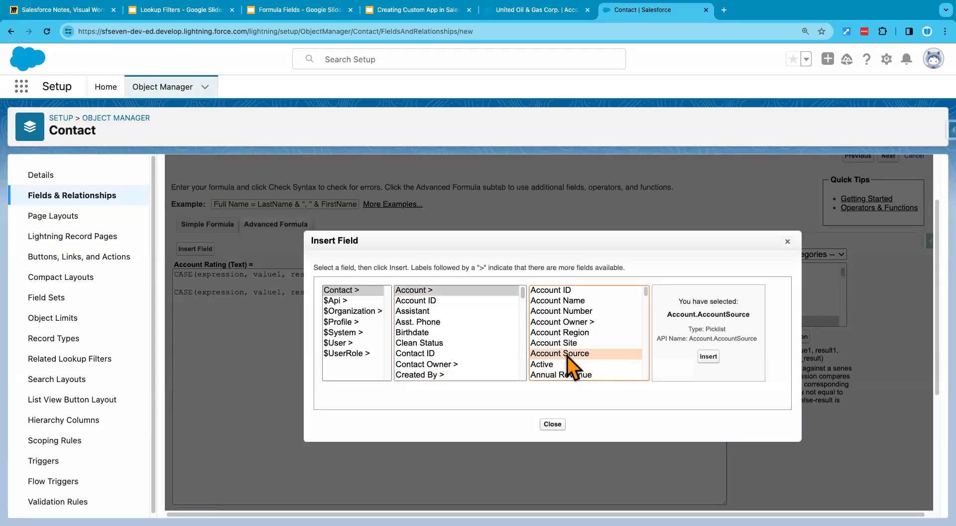
click(553, 344)
click(553, 352)
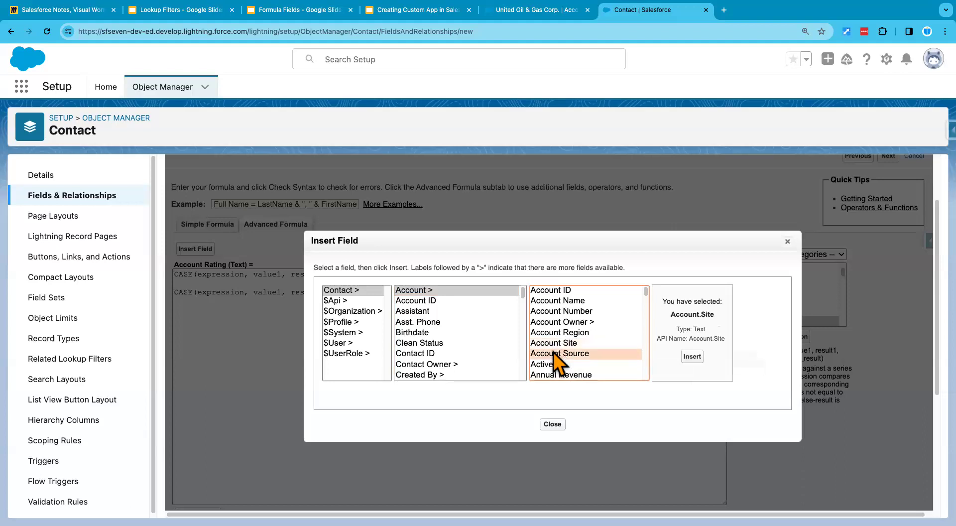
key(r)
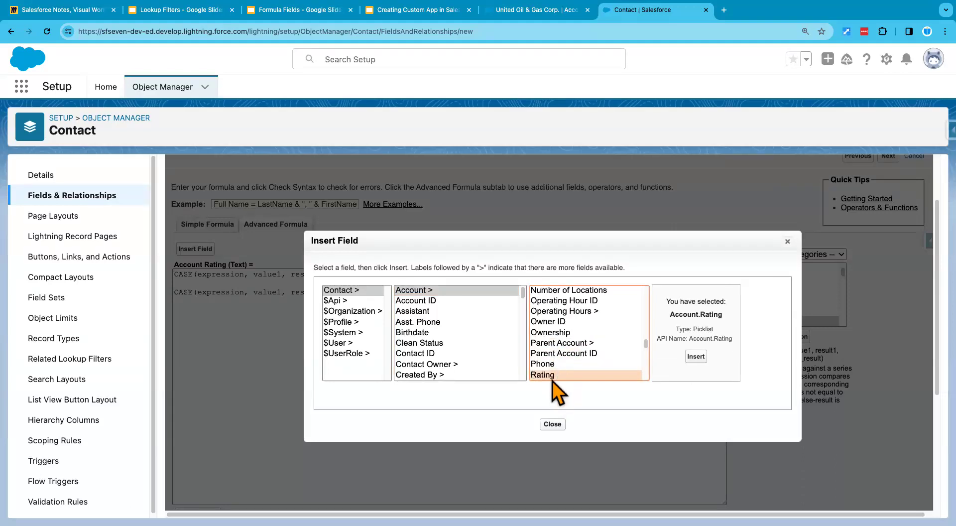
scroll(554, 366, down, 1)
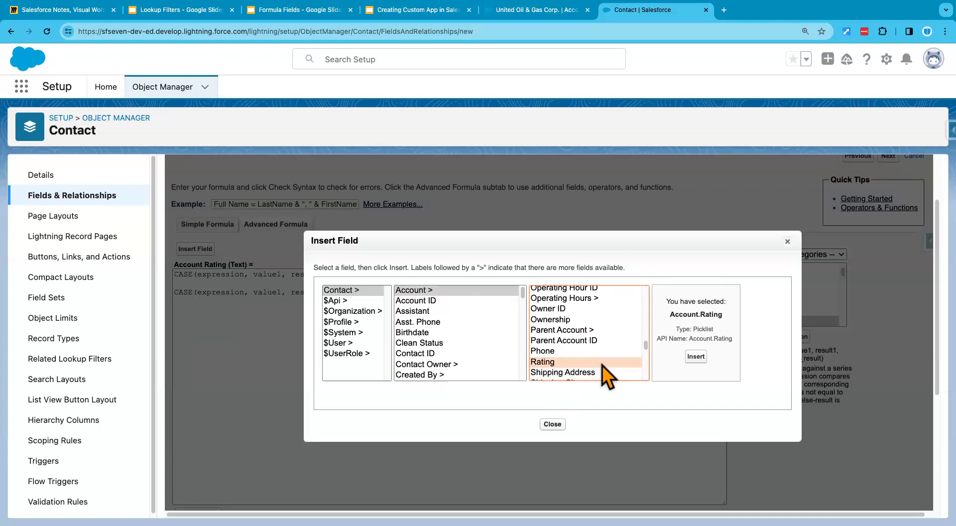
click(696, 356)
- Compare Account.Rating in the second CASE function with the expression, value1 and result1 placeholders of the first template
drag(269, 293, 203, 294)
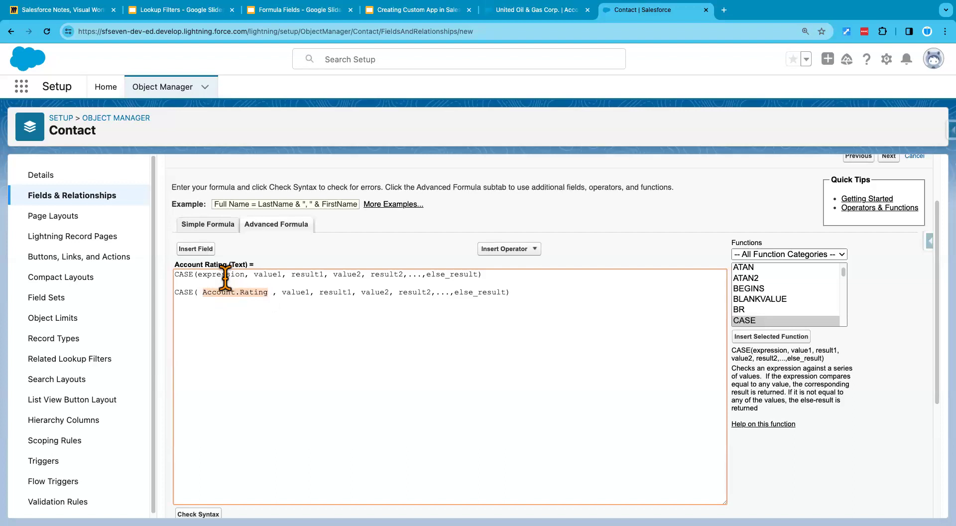
double_click(221, 274)
drag(267, 293, 200, 292)
double_click(270, 275)
double_click(298, 274)
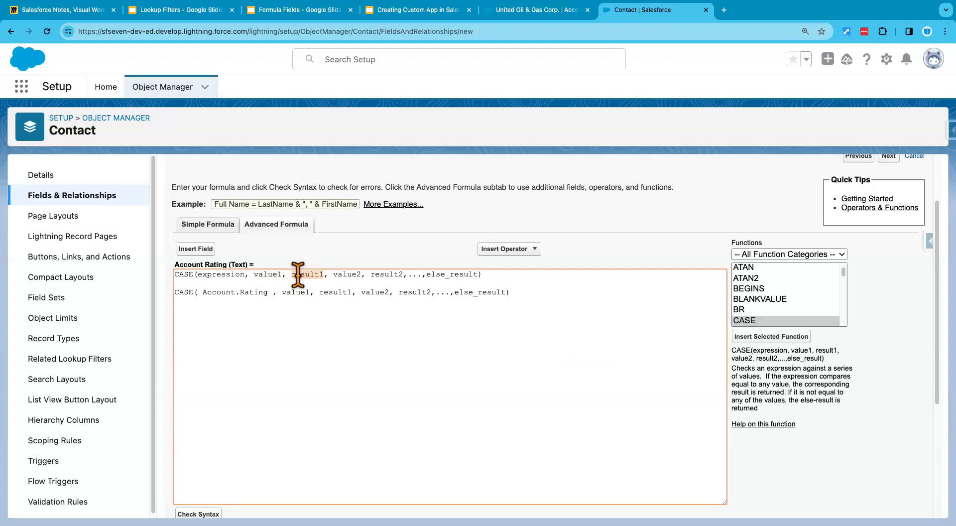
double_click(267, 275)
- Select the value1 placeholder in the second CASE function, check the Rating picklist options on the United Oil & Gas Corp. account, and return to the formula
double_click(296, 292)
click(538, 10)
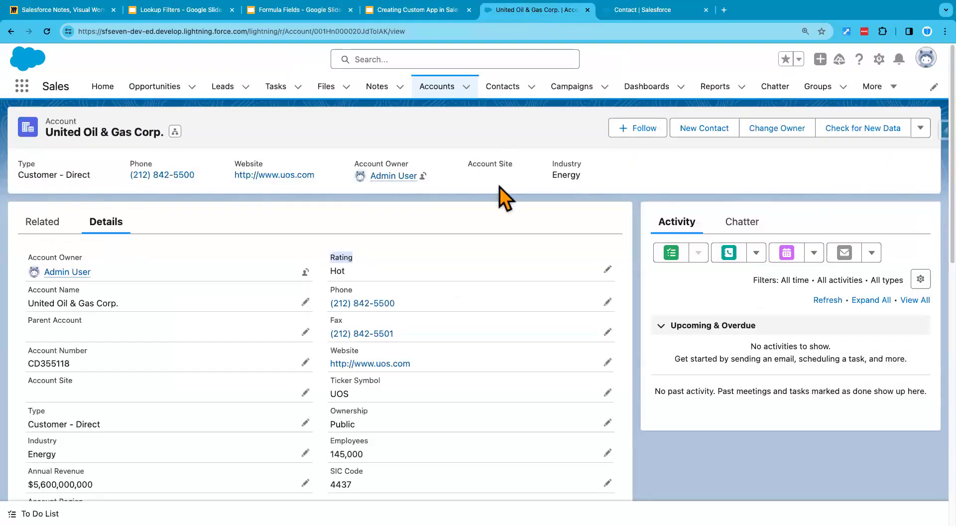
drag(344, 272, 330, 271)
drag(331, 272, 636, 287)
click(608, 270)
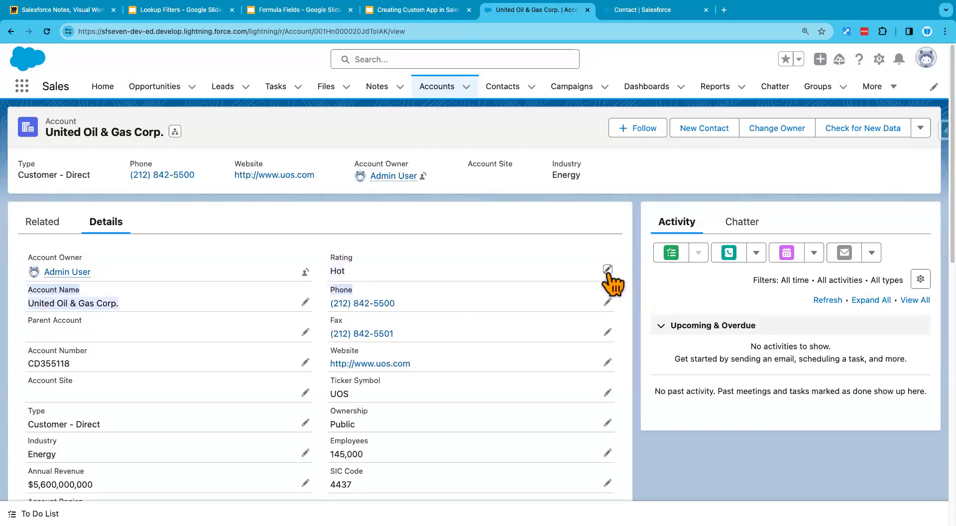
click(423, 305)
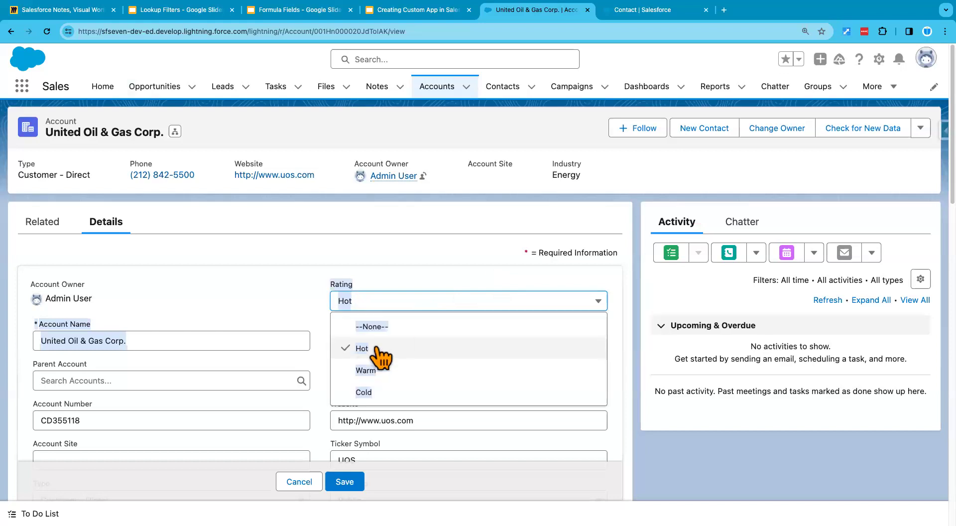
click(642, 10)
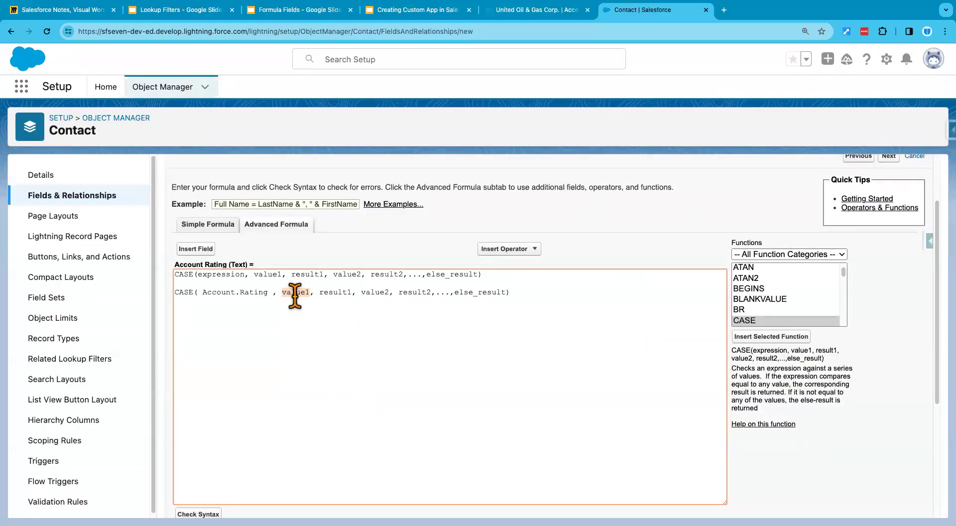
- Replace the value1 and result1 placeholders in the second CASE function with 'Hot' and 'Hot'
text('')
text(Hot)
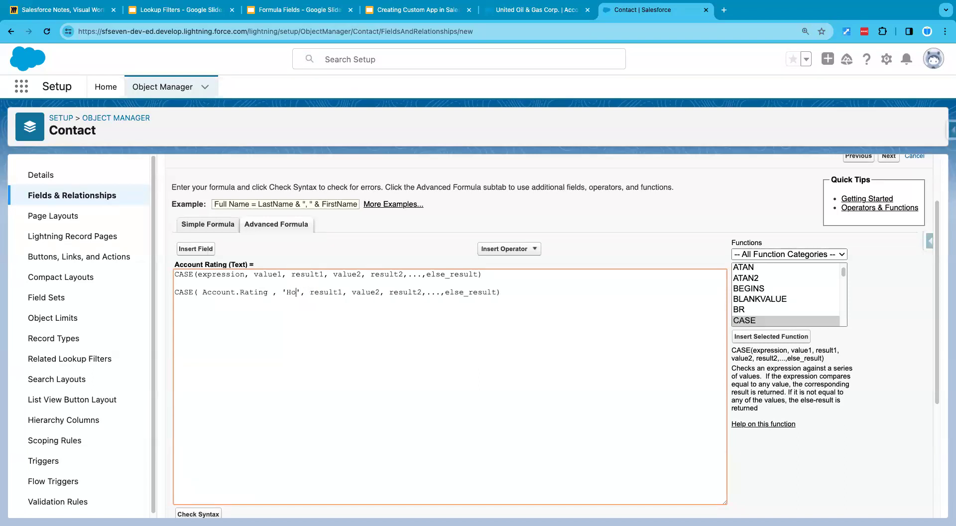
double_click(330, 293)
text('')
key(Left)
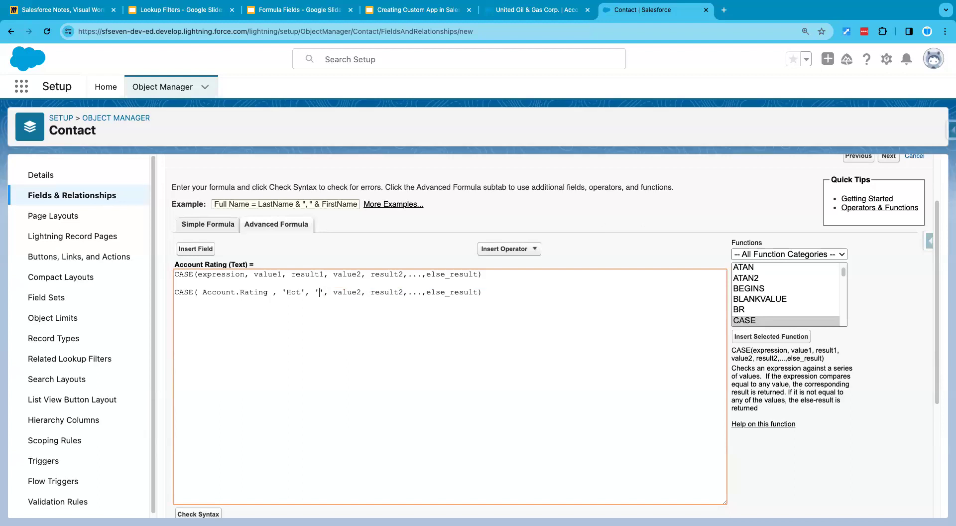
text(Hot)
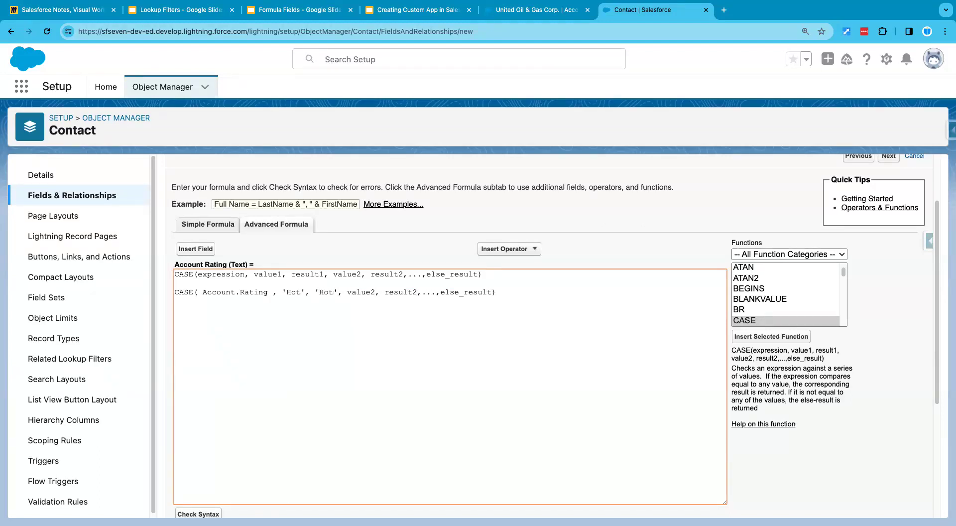
- Compare the 'Hot' value and result pair in the second CASE function with the placeholders of the first template
double_click(347, 275)
double_click(306, 274)
drag(315, 292, 333, 293)
drag(341, 293, 174, 293)
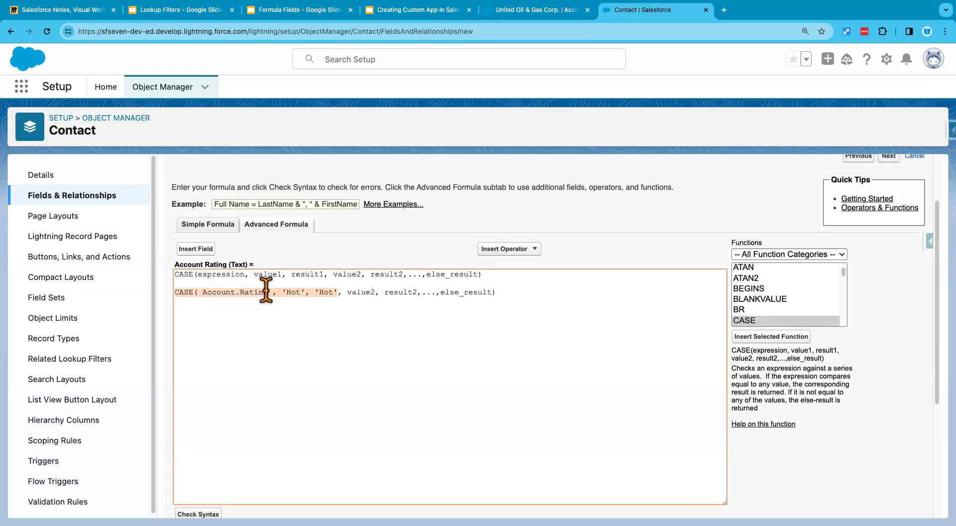
click(316, 292)
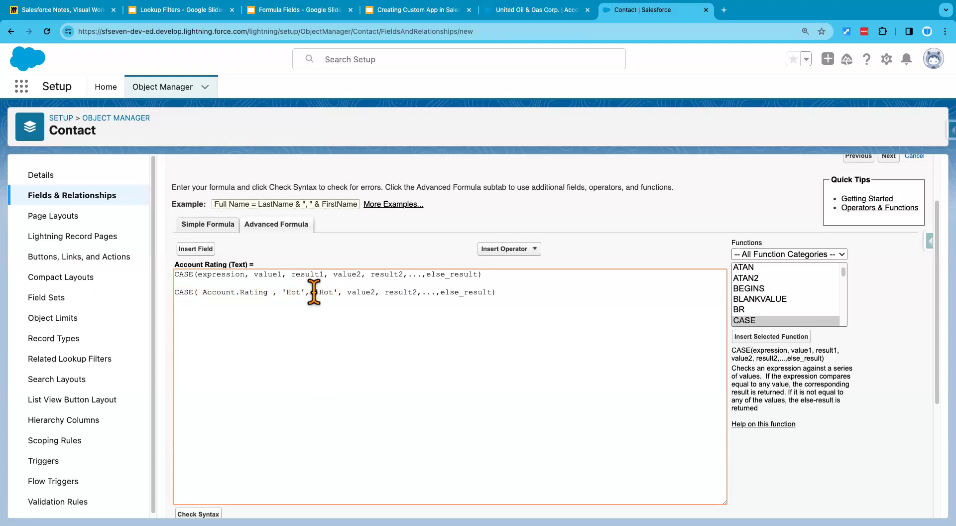
drag(315, 292, 336, 293)
triple_click(293, 294)
double_click(294, 293)
- Switch to the United Oil & Gas Corp. account, choose Warm as its Rating, and return to the contact formula
click(498, 11)
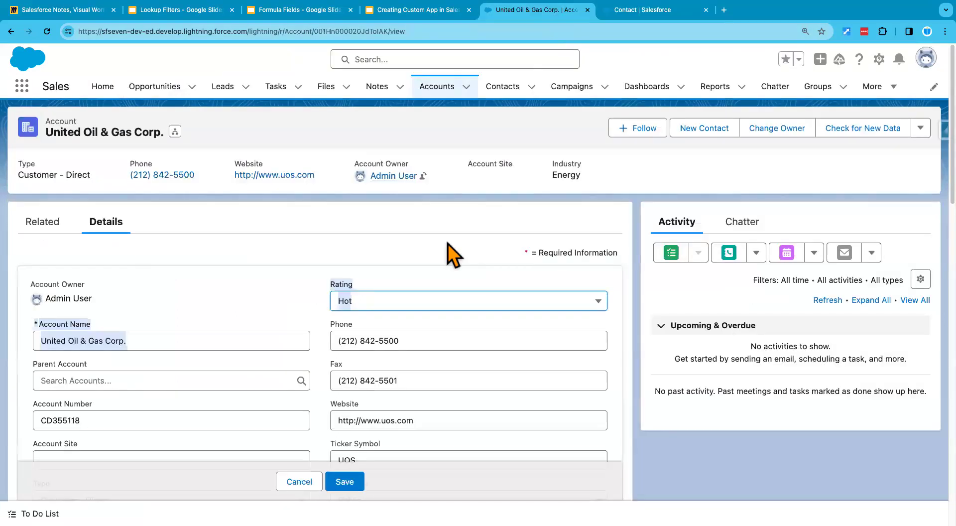
click(424, 305)
click(366, 370)
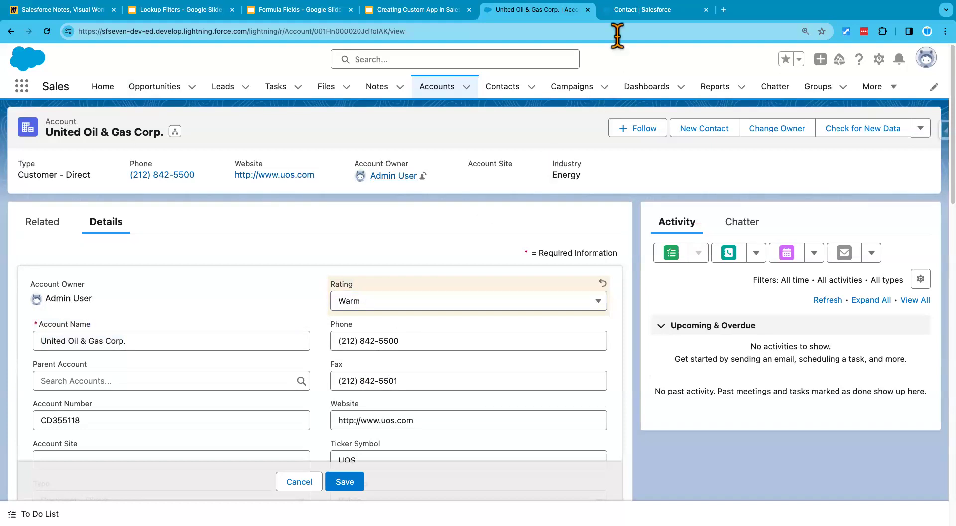
click(630, 11)
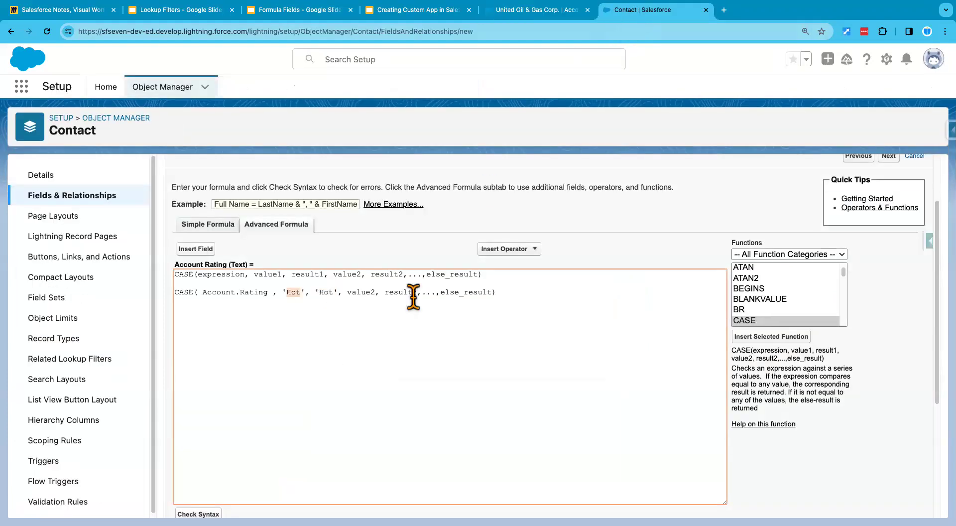
- Replace the value2 and result2 placeholders in the second CASE function with 'Warm' and 'Warm'
double_click(361, 292)
text(', ')
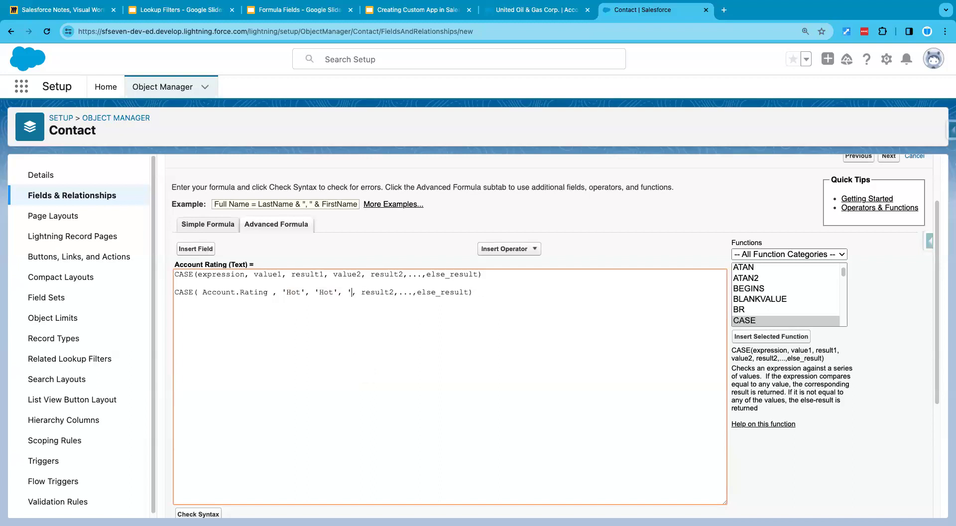
text(Warm)
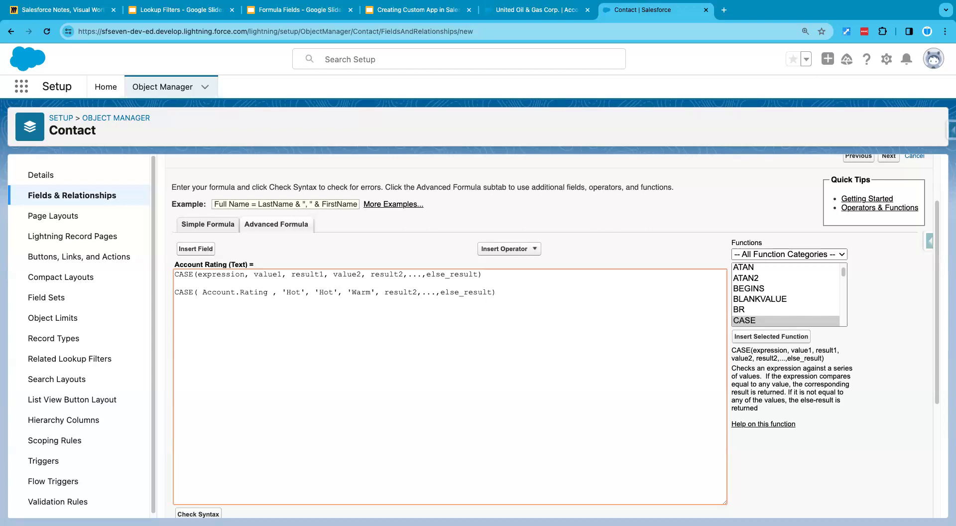
double_click(401, 292)
text(', 'Warm)
click(426, 321)
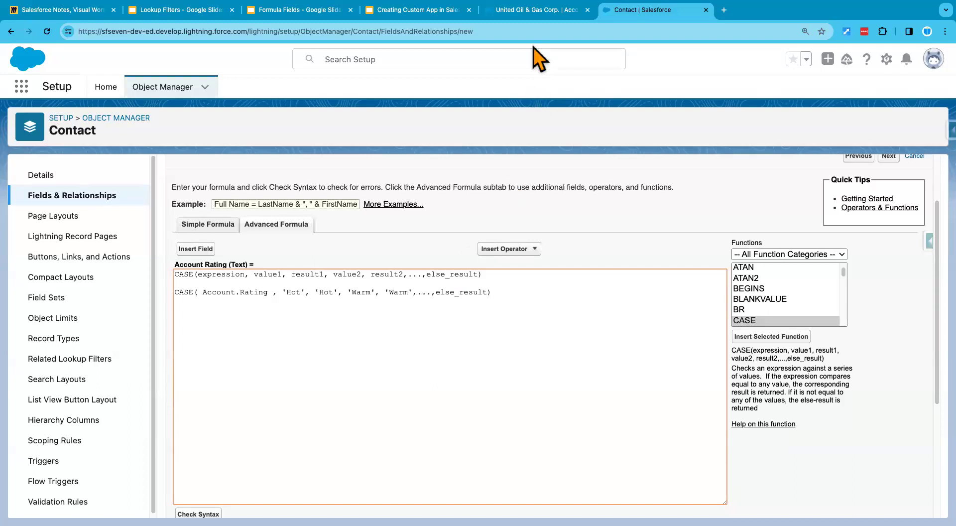
- Switch to the United Oil & Gas Corp. account, choose Cold as its Rating, and return to the contact formula
click(533, 10)
click(424, 305)
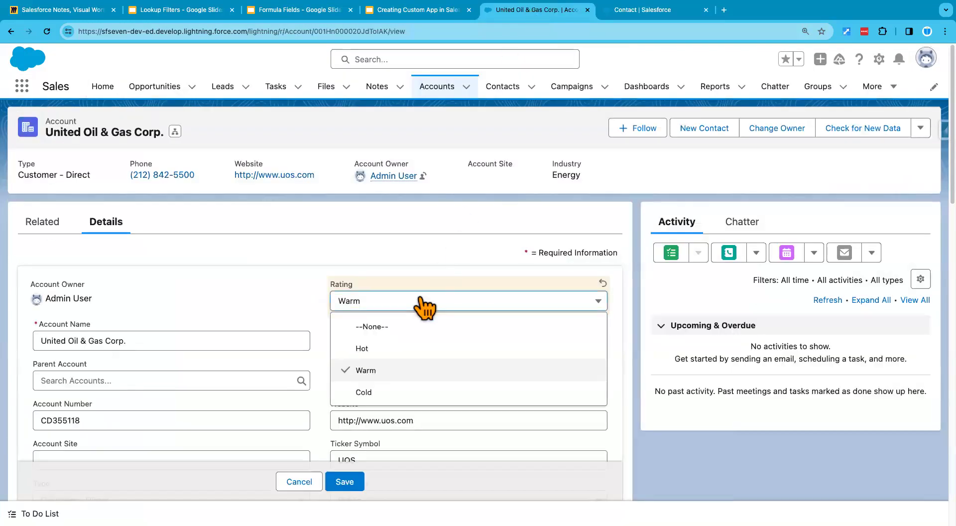
click(366, 393)
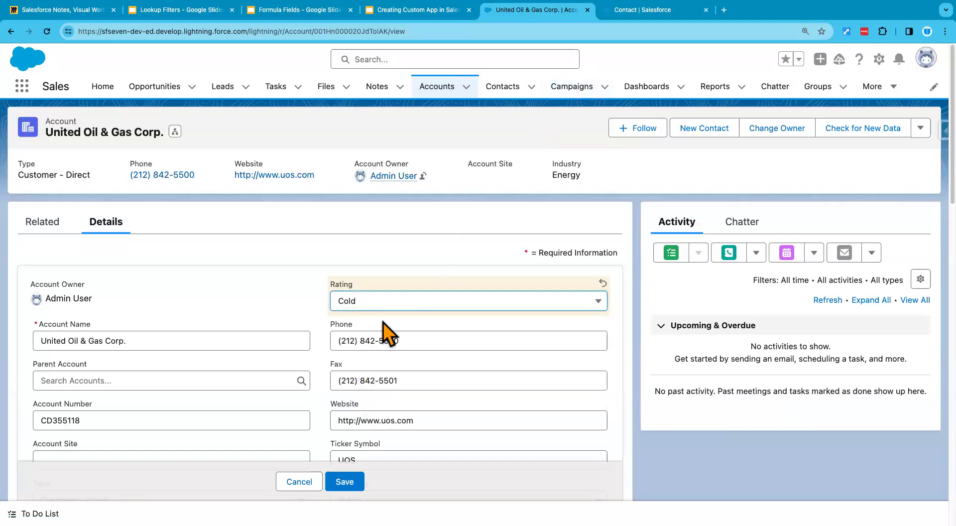
click(633, 14)
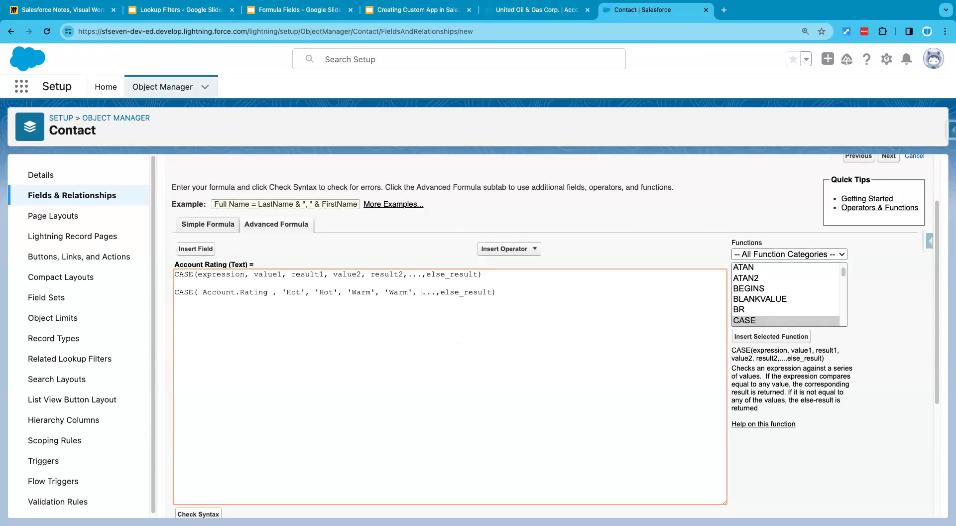
- Replace the ellipsis in the second CASE function with the value and result pair 'Cold', 'Cold'
drag(422, 293, 433, 295)
key(Right)
click(436, 293)
key(BackSpace)
key(BackSpace)
key(BackSpace)
text(', 'Cold)
key(Right)
text(, '')
key(Left)
text(Cold)
- Set the United Oil & Gas Corp. account's Rating to --None-- and save the record
click(529, 10)
click(438, 303)
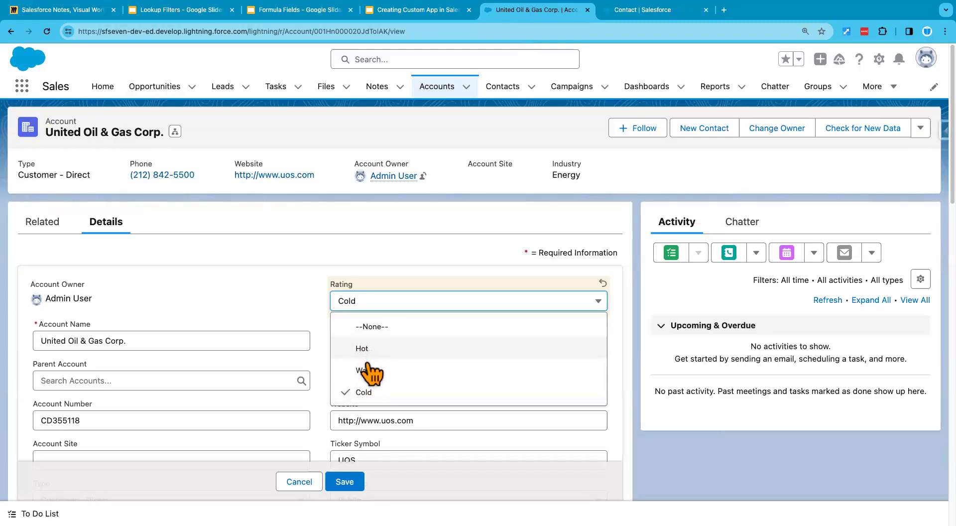
click(371, 326)
click(344, 481)
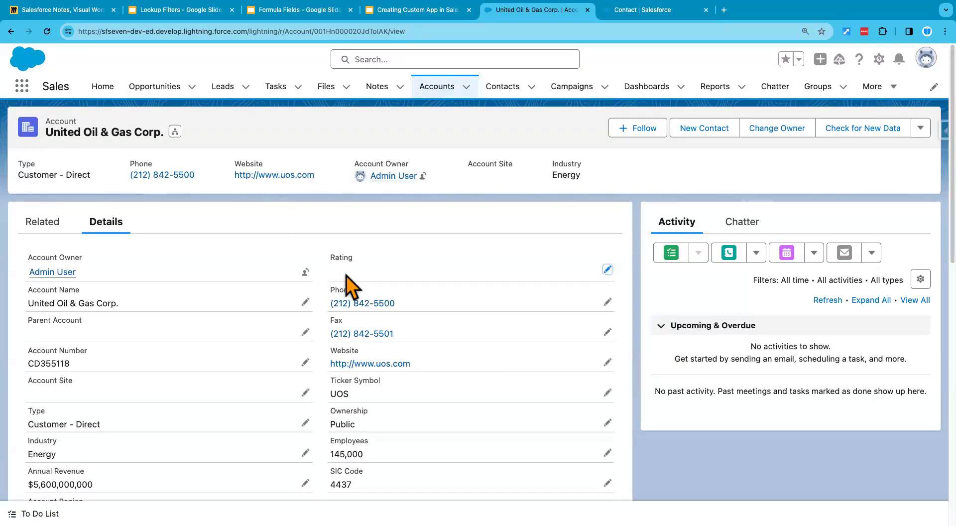
- Return to the contact formula and replace the else_result placeholder in the second CASE function with 'Account Rating is not known'
click(647, 16)
drag(497, 291, 208, 293)
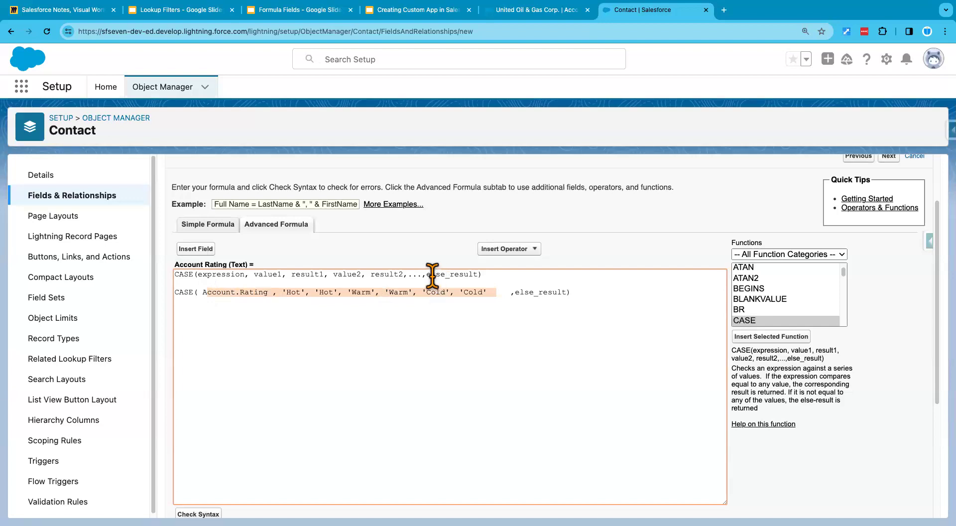
drag(515, 293, 566, 292)
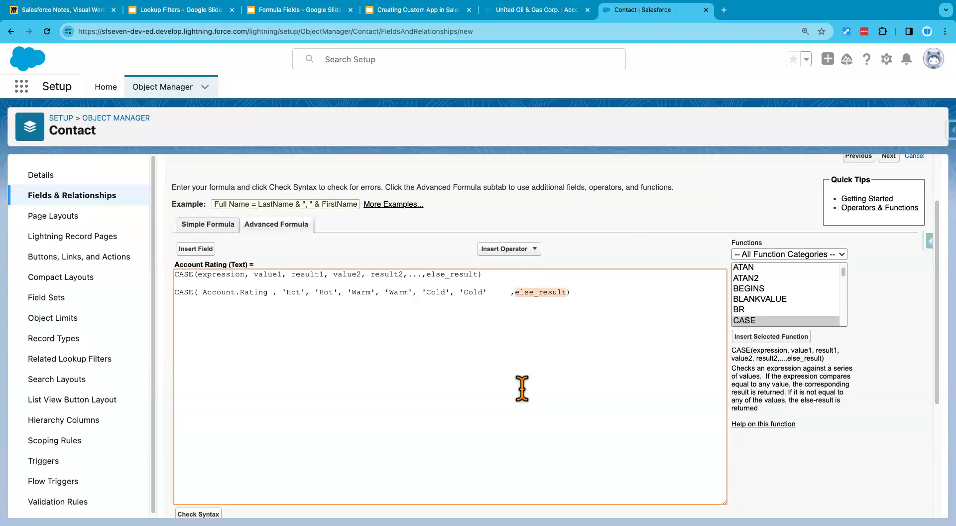
text('Account Rating is not known)
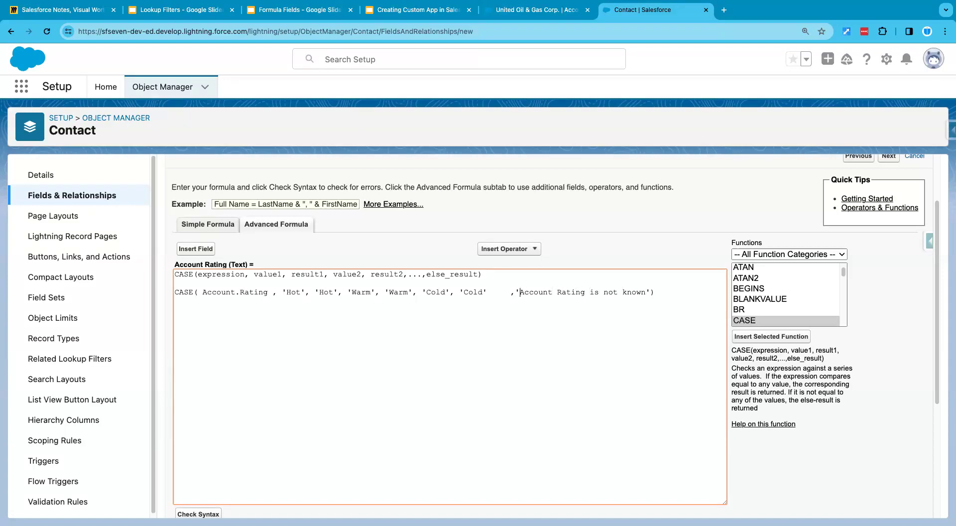
- Tidy the second CASE function's spacing, leaving one space before the else text and none after the opening parenthesis
key(BackSpace)
key(BackSpace)
key(BackSpace)
key(BackSpace)
key(BackSpace)
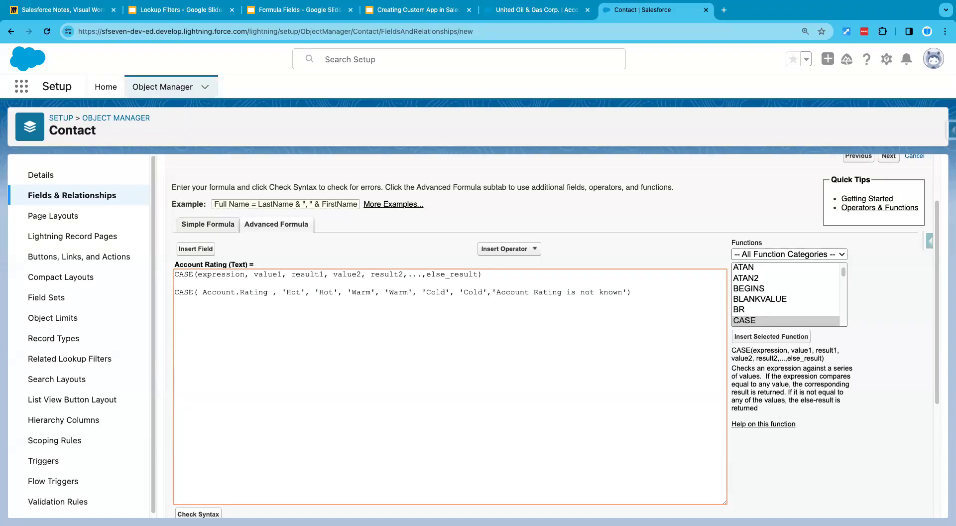
click(491, 293)
click(644, 291)
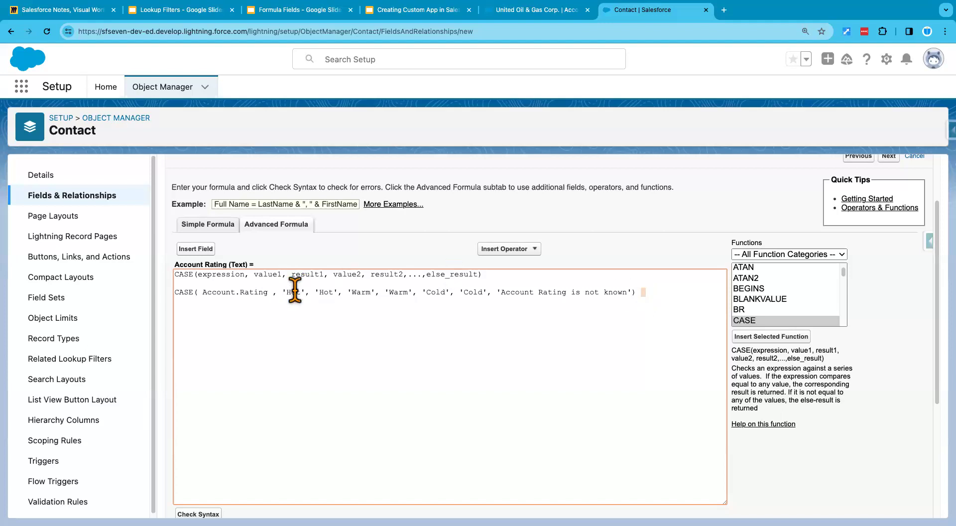
drag(177, 273, 233, 279)
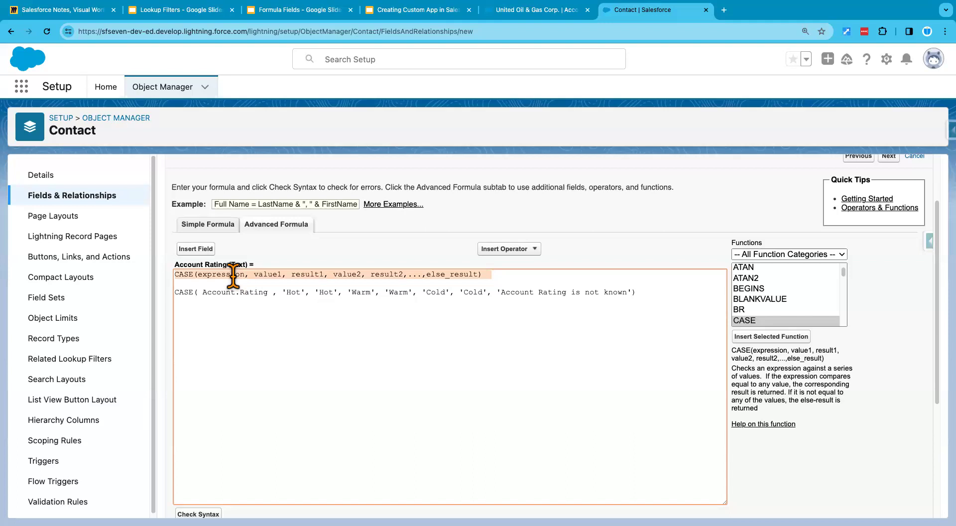
click(237, 317)
key(BackSpace)
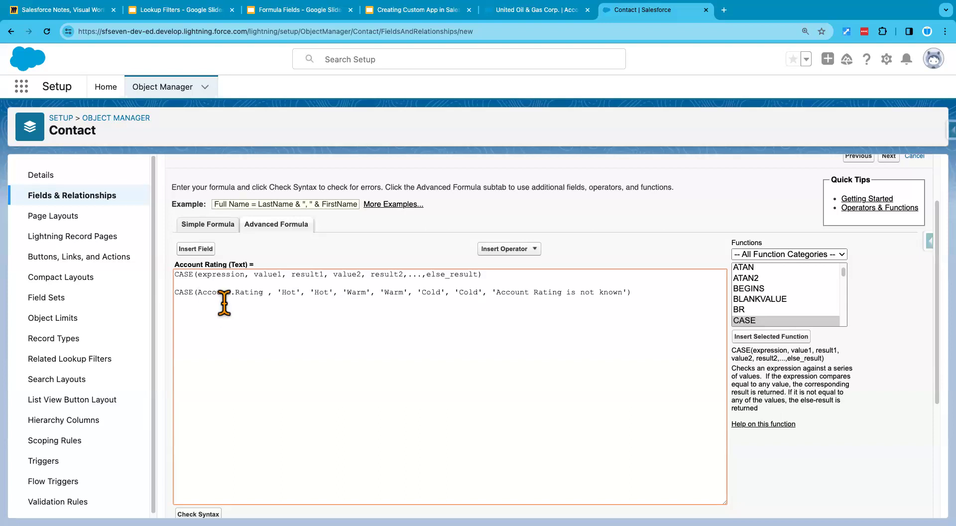
- Review the finished CASE function's arguments from Account.Rating through the Hot, Warm and Cold pairs to the else text
drag(269, 292, 199, 292)
click(296, 291)
mouse_move(296, 292)
mouse_down()
mouse_move(282, 292)
mouse_move(320, 291)
mouse_move(312, 290)
mouse_up()
click(370, 291)
drag(370, 291, 341, 291)
click(406, 292)
drag(407, 292, 380, 293)
drag(443, 292, 417, 292)
drag(483, 293, 454, 293)
drag(491, 292, 628, 292)
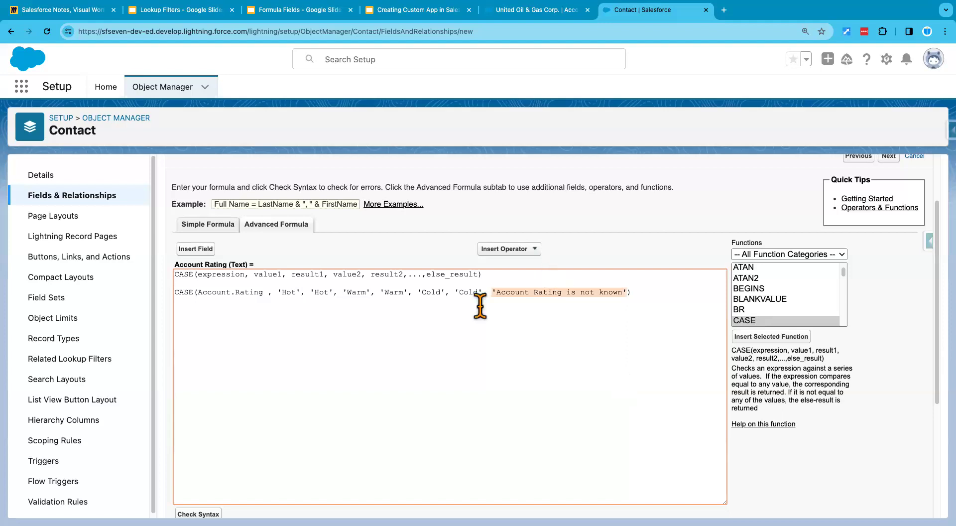
- Delete the unused CASE template line with its blank line and check the formula's syntax
drag(493, 273, 172, 274)
key(BackSpace)
key(BackSpace)
key(BackSpace)
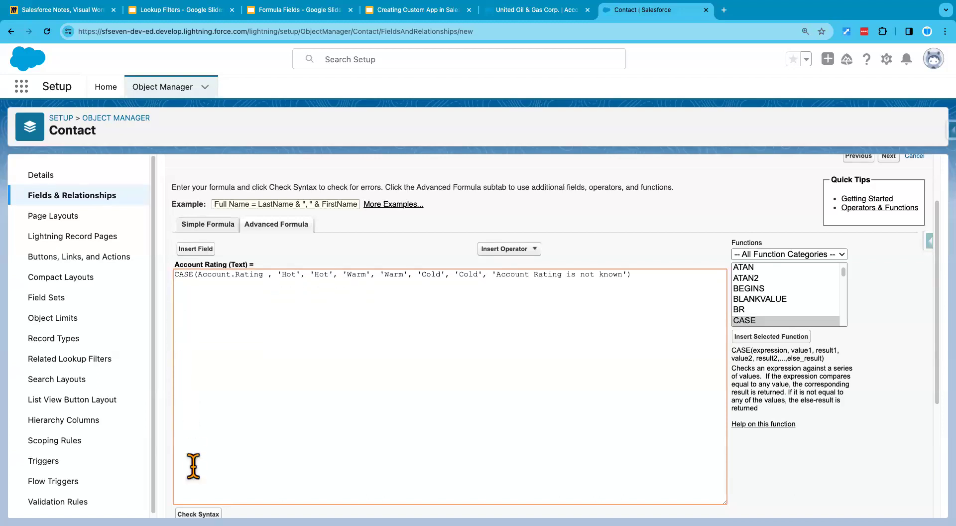
click(209, 512)
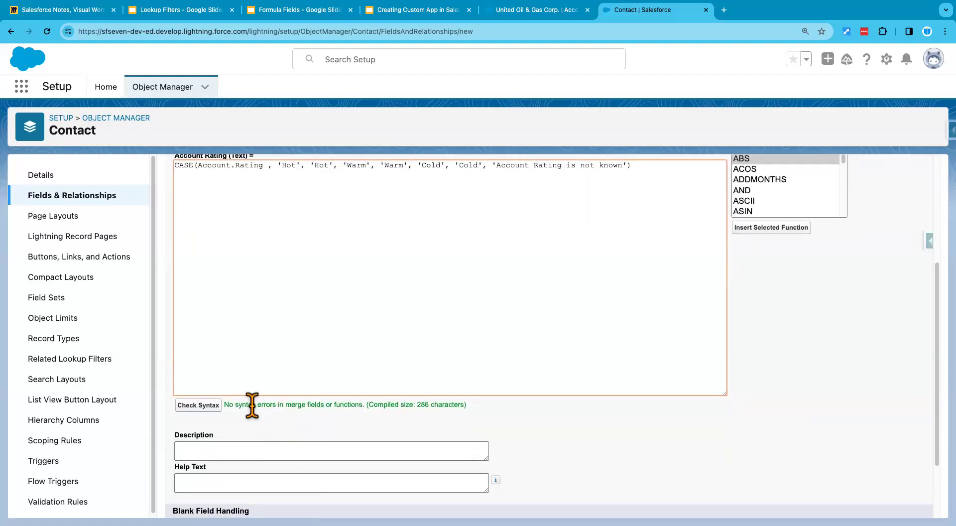
scroll(281, 408, up, 2)
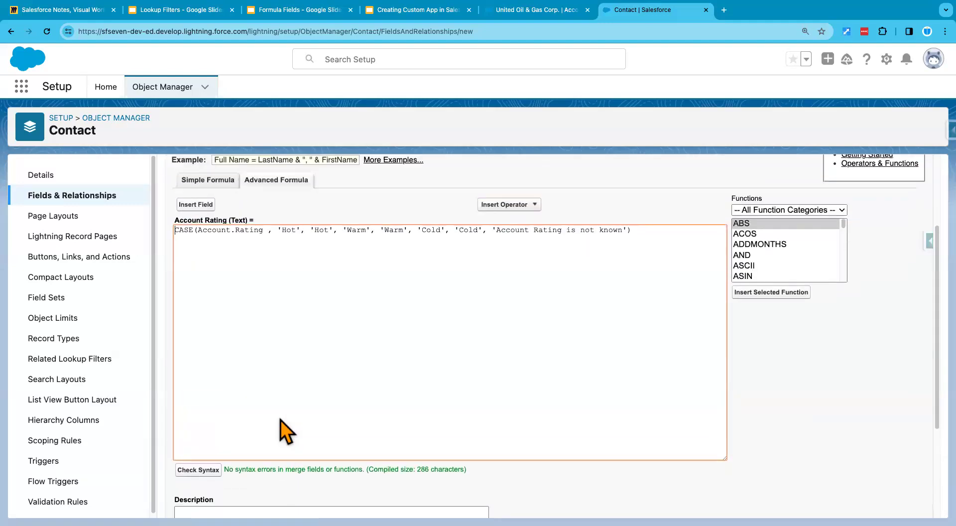
- Copy requirement 3, "Display the Account Rating on the contact record page.", from the Formula Fields slides into the new field's Description
click(322, 14)
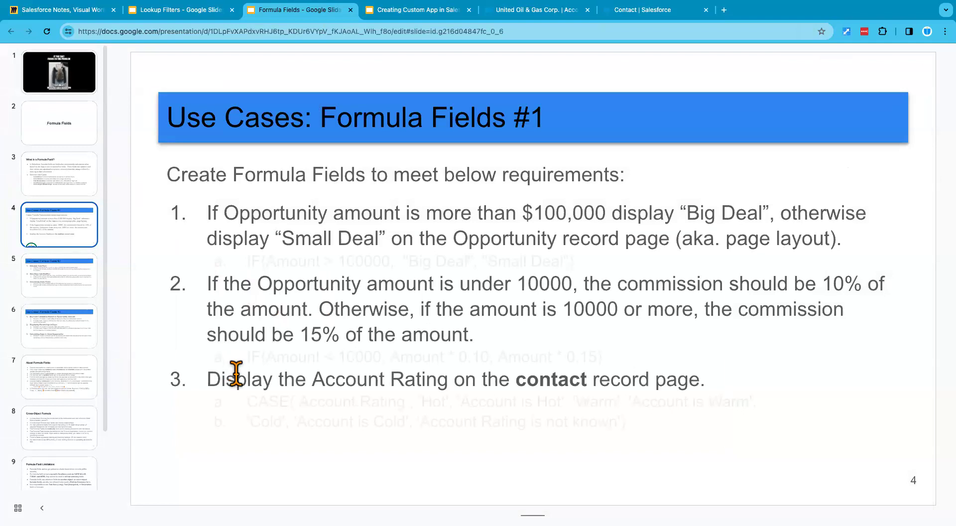
drag(205, 379, 741, 383)
key(super+c)
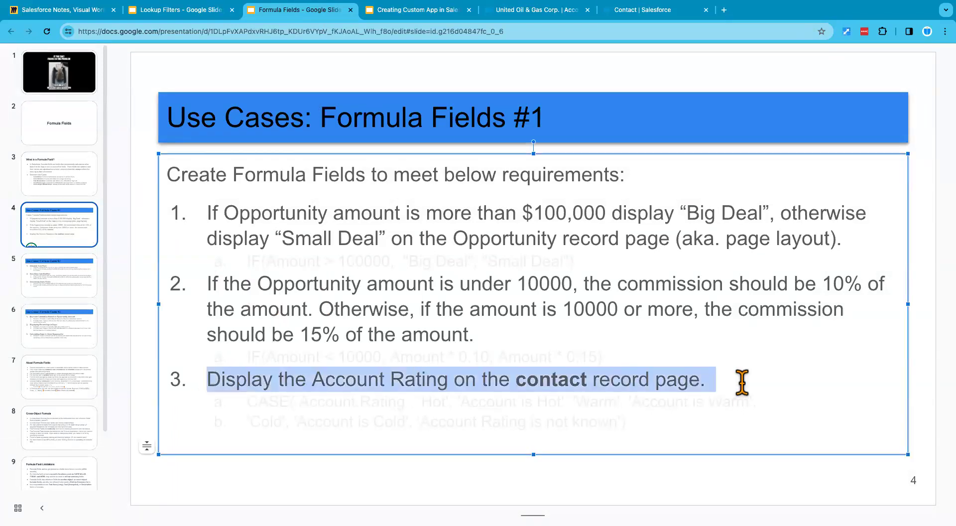
click(611, 73)
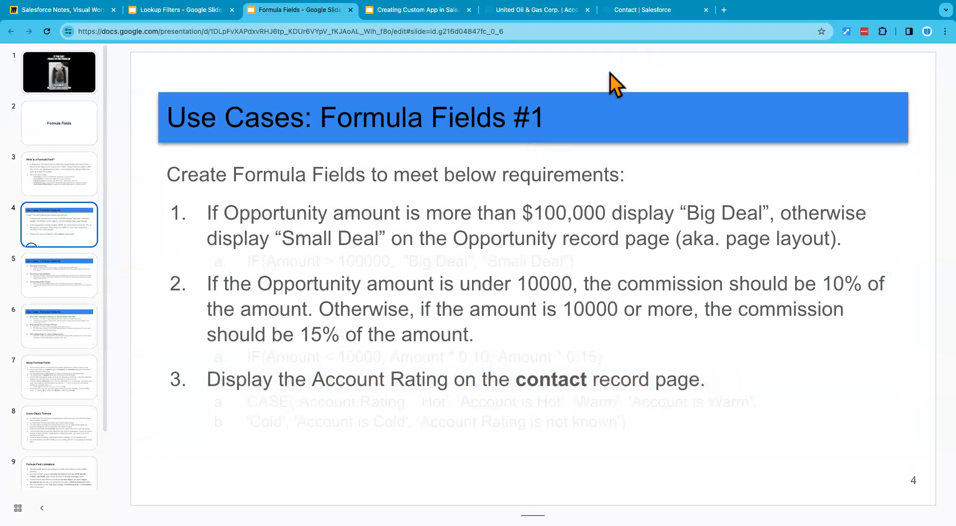
click(647, 10)
scroll(288, 379, down, 3)
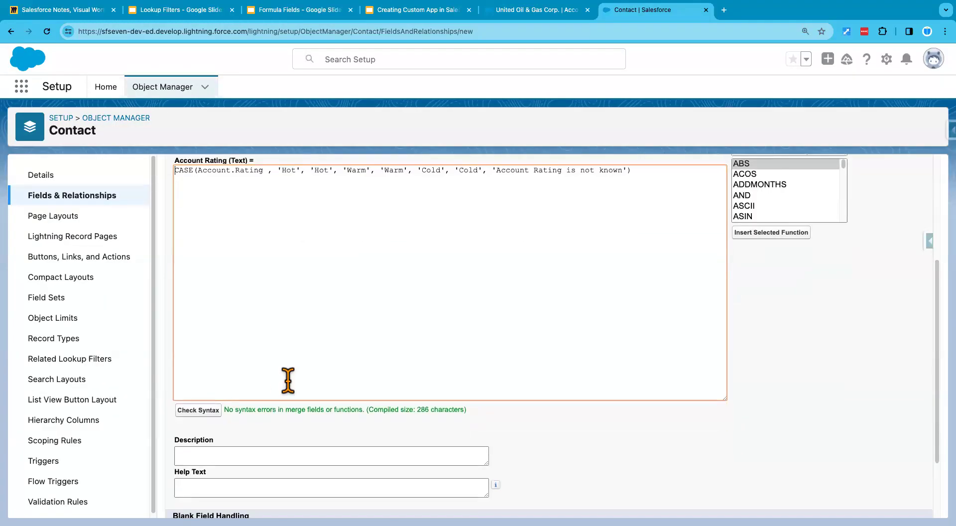
click(241, 444)
key(super+v)
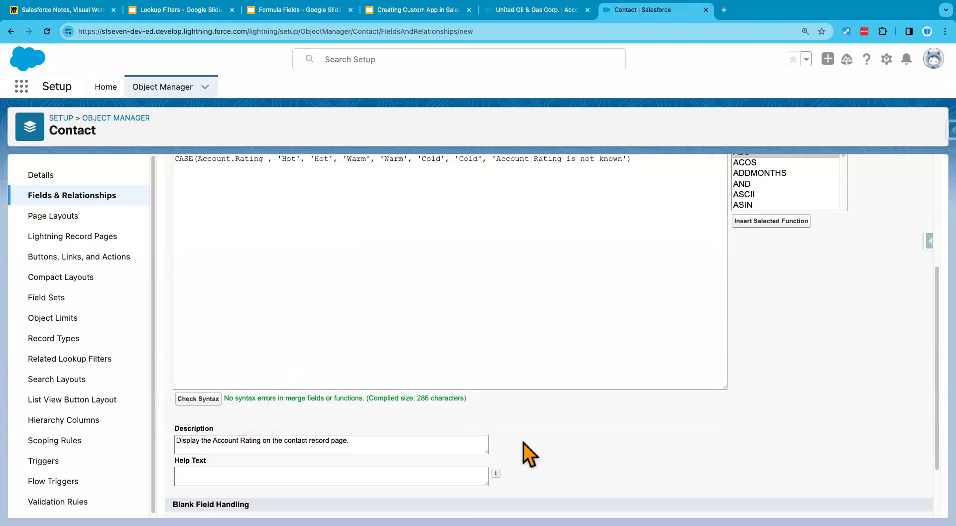
- Advance to field-level security and make the field visible to the Standard User and System Administrator profiles
scroll(524, 444, down, 3)
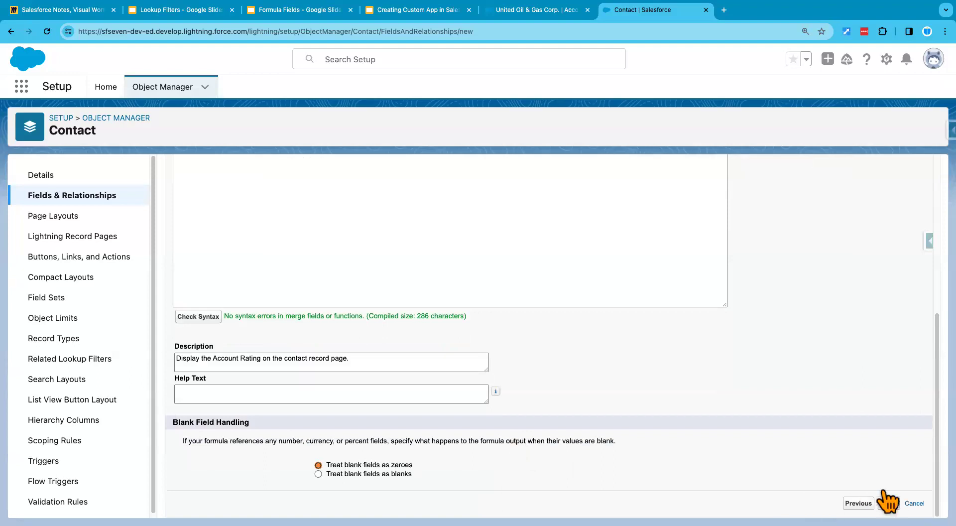
click(893, 502)
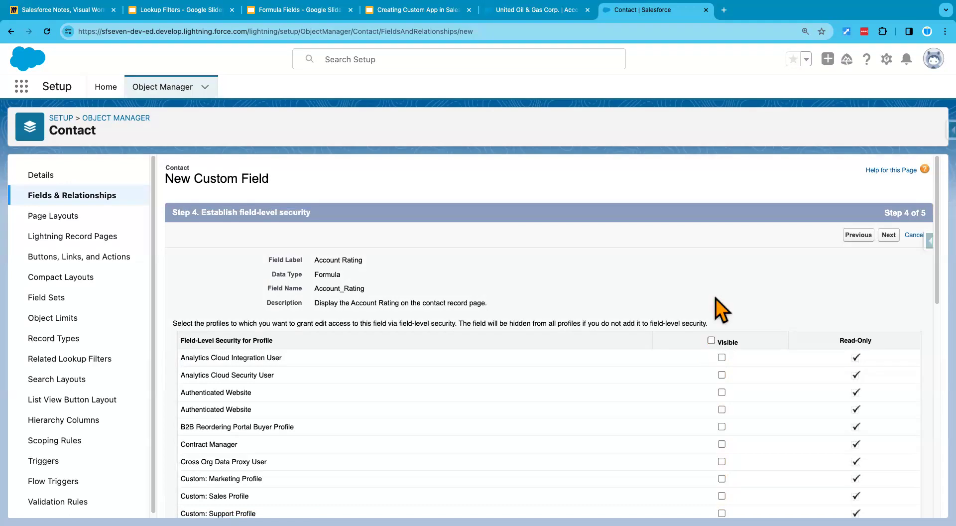
scroll(721, 310, down, 10)
click(722, 449)
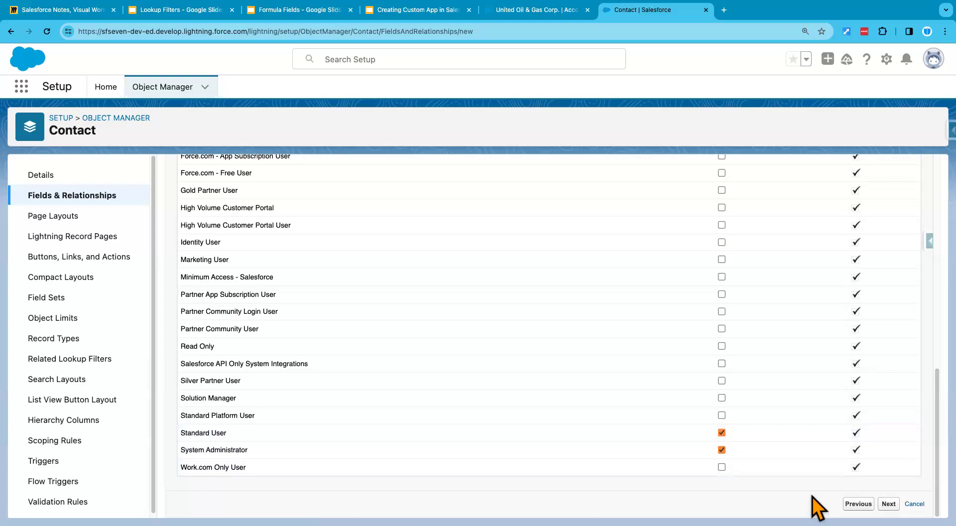
- Keep the new Account Rating field on all four contact page layouts and save it
click(889, 503)
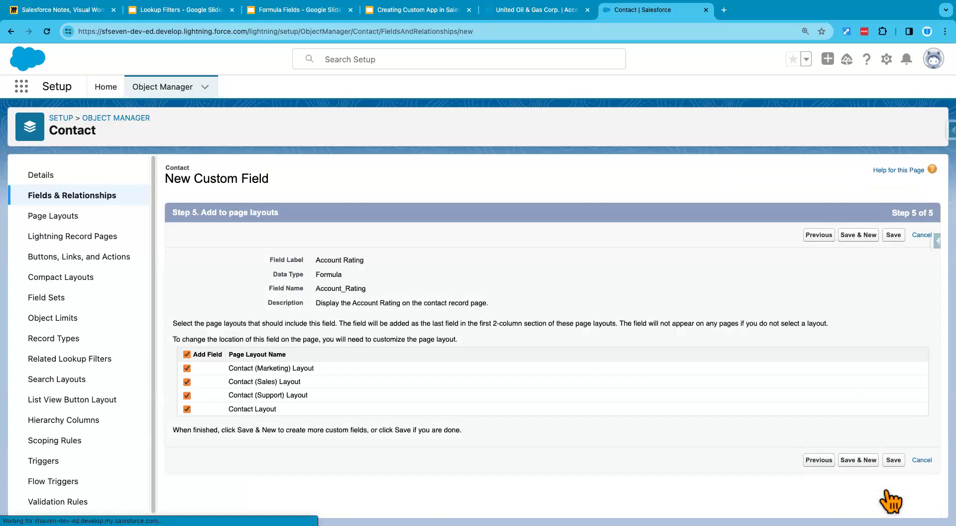
click(894, 461)
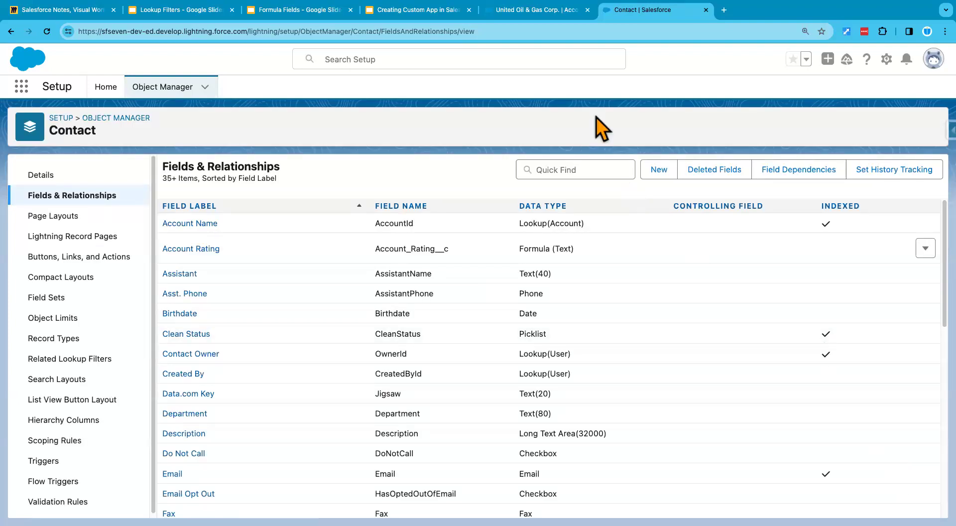
- Open the first related contact of the United Oil & Gas Corp. account and look for the Account Rating field in its details
click(562, 11)
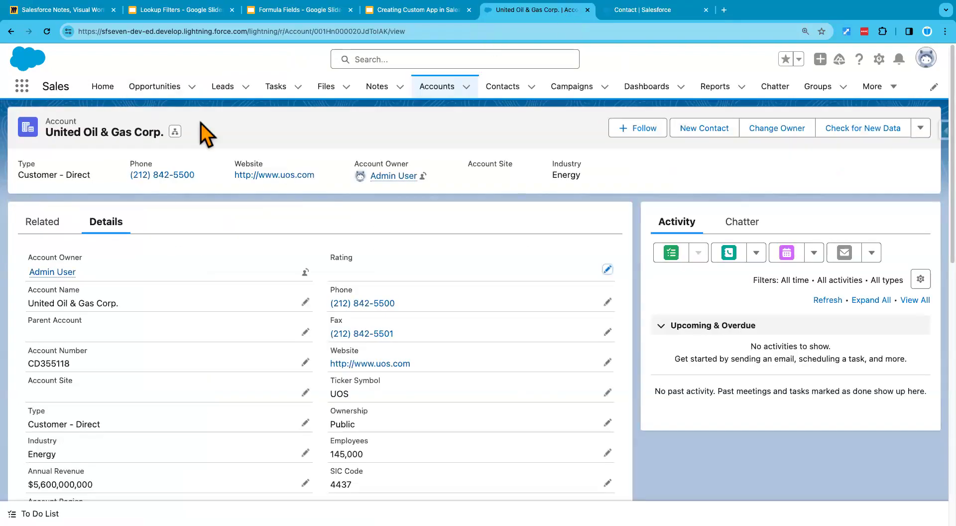
click(42, 223)
click(54, 338)
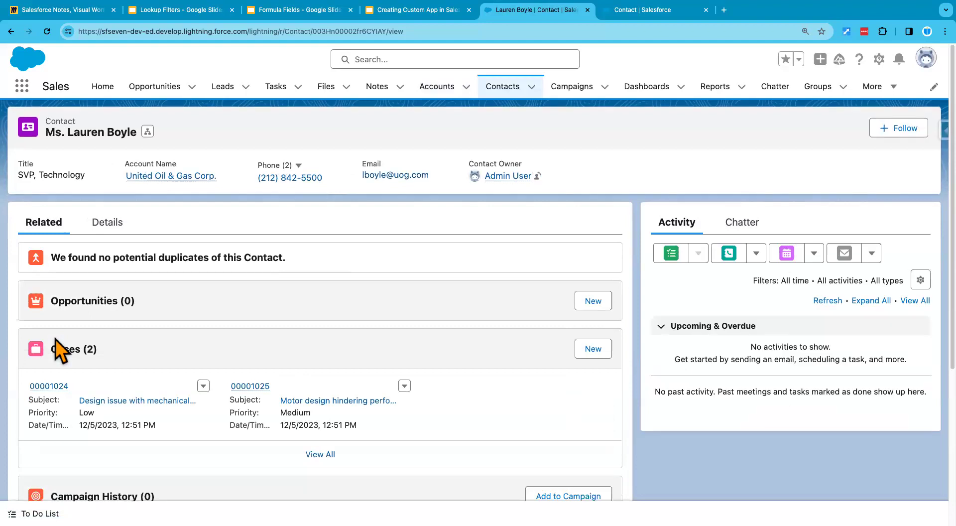
click(107, 223)
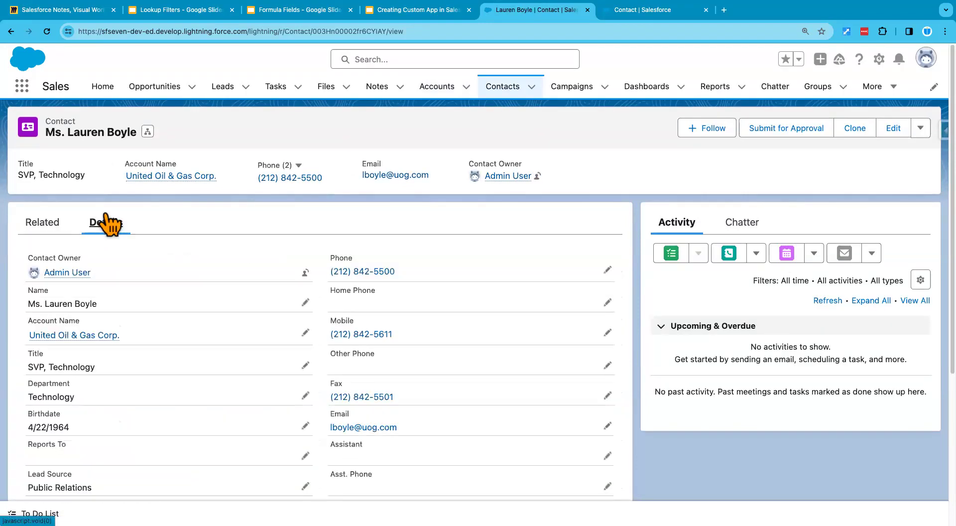
scroll(139, 405, down, 5)
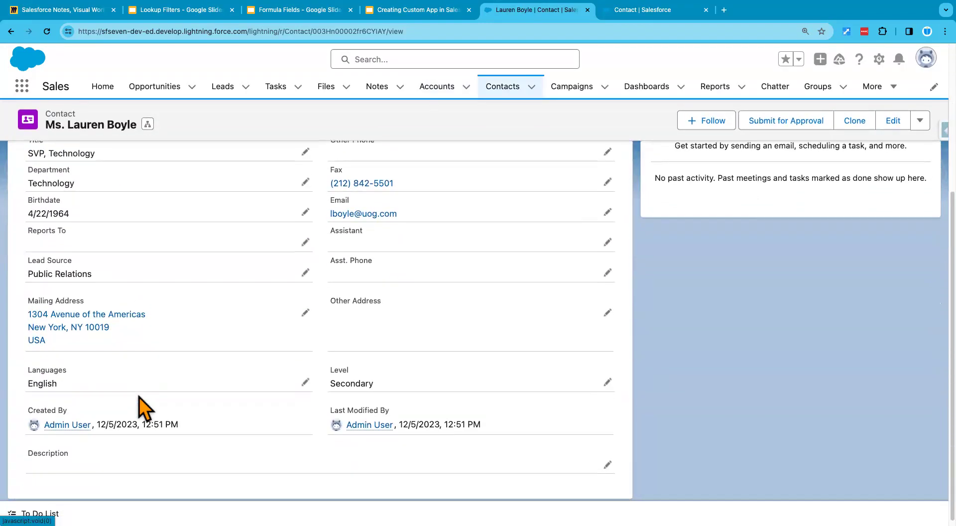
scroll(143, 407, down, 1)
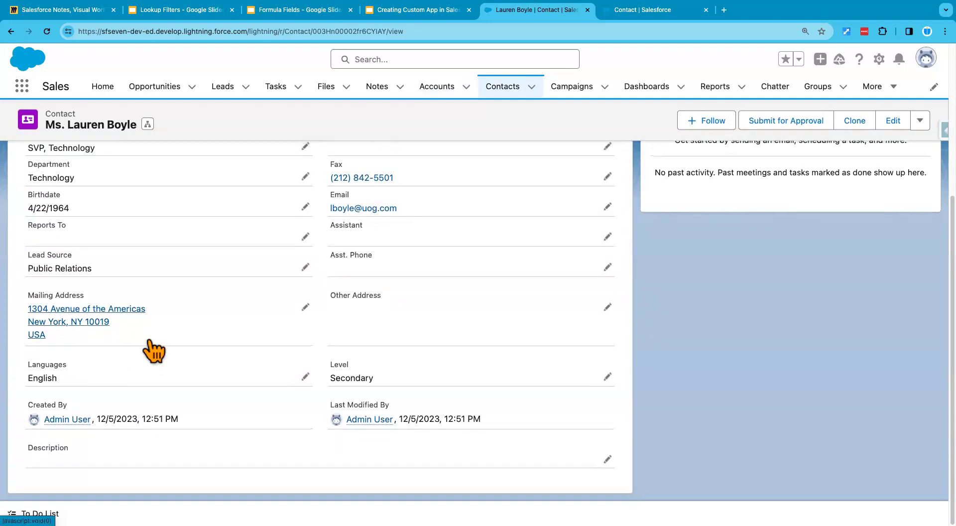
scroll(154, 351, up, 1)
scroll(155, 351, down, 1)
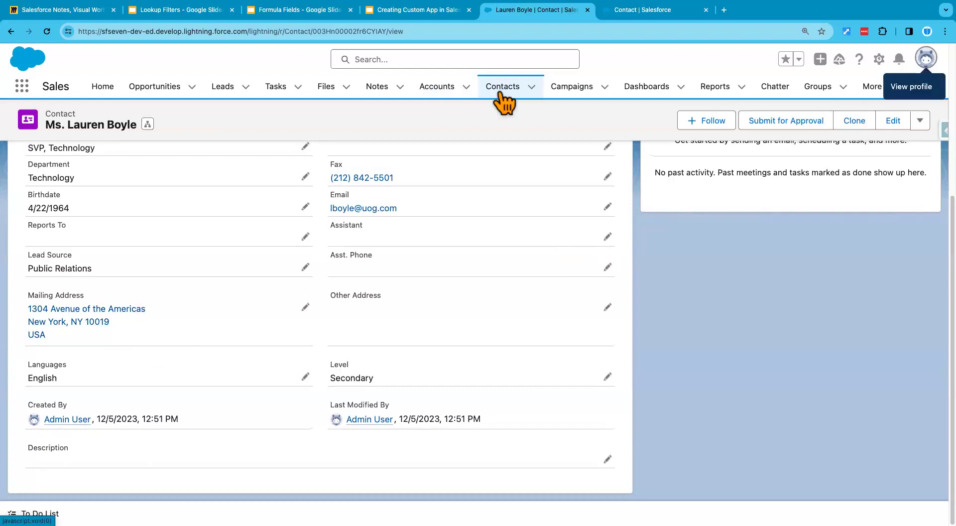
- Set the display density to Compact and refresh the page
click(926, 58)
click(768, 195)
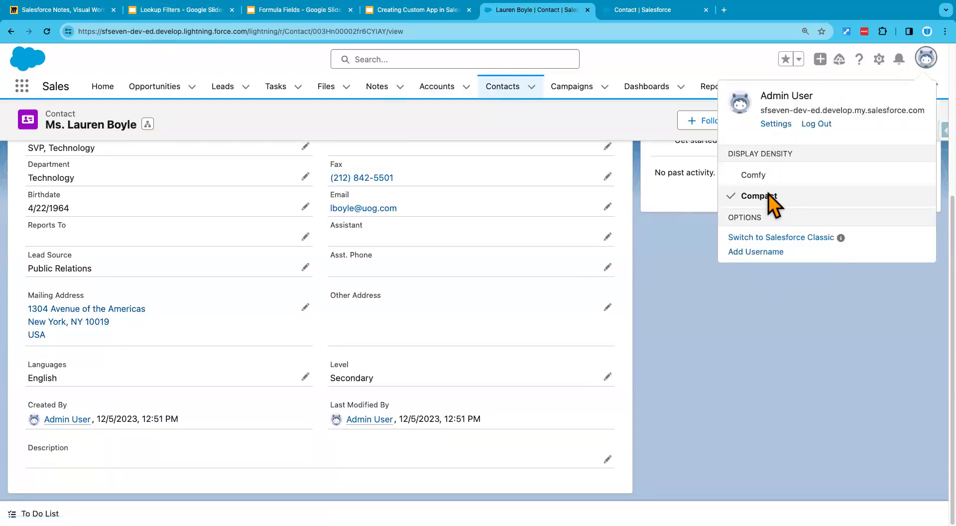
click(633, 310)
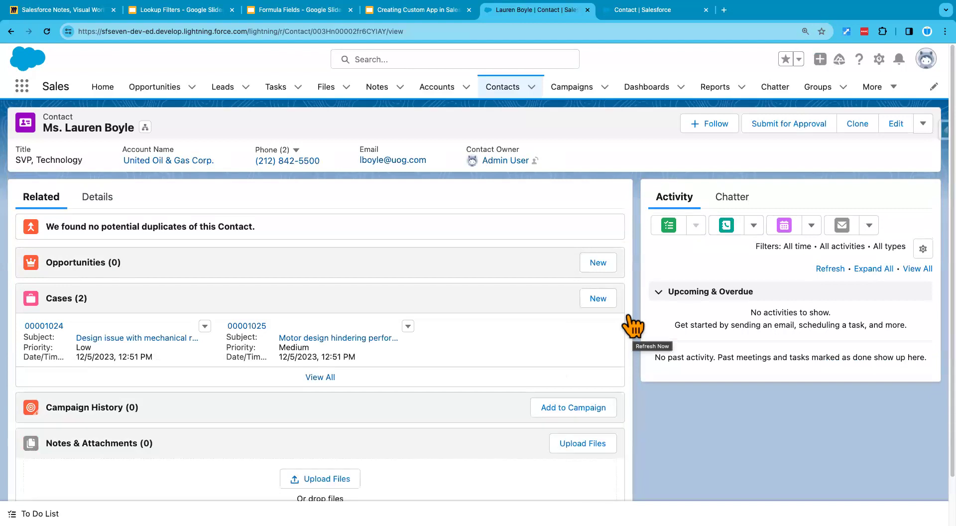
- Examine the Account Rating field and its text in the contact's details
click(115, 202)
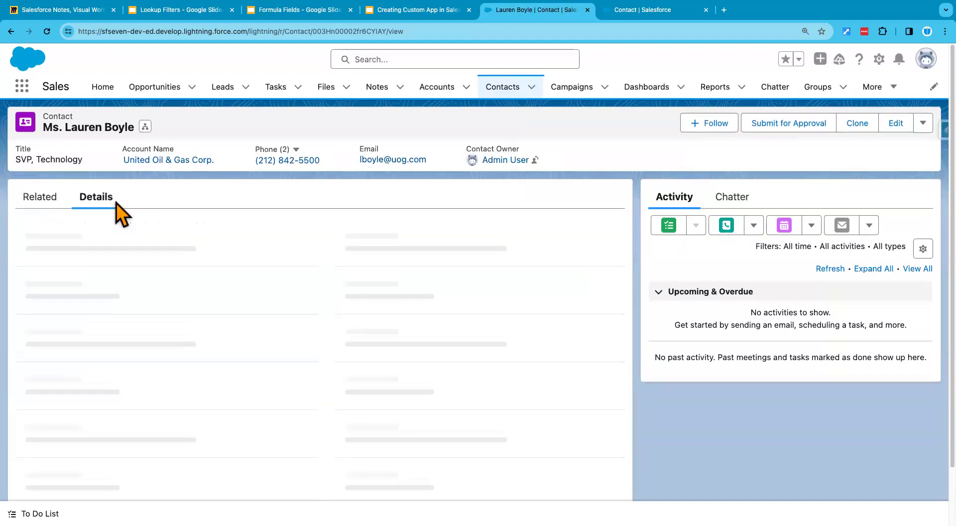
scroll(179, 418, down, 1)
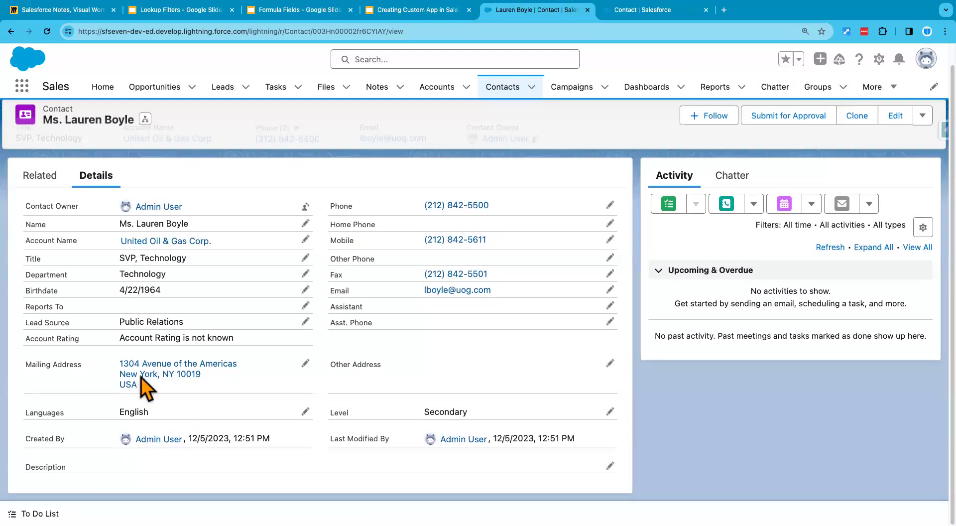
drag(27, 337, 71, 339)
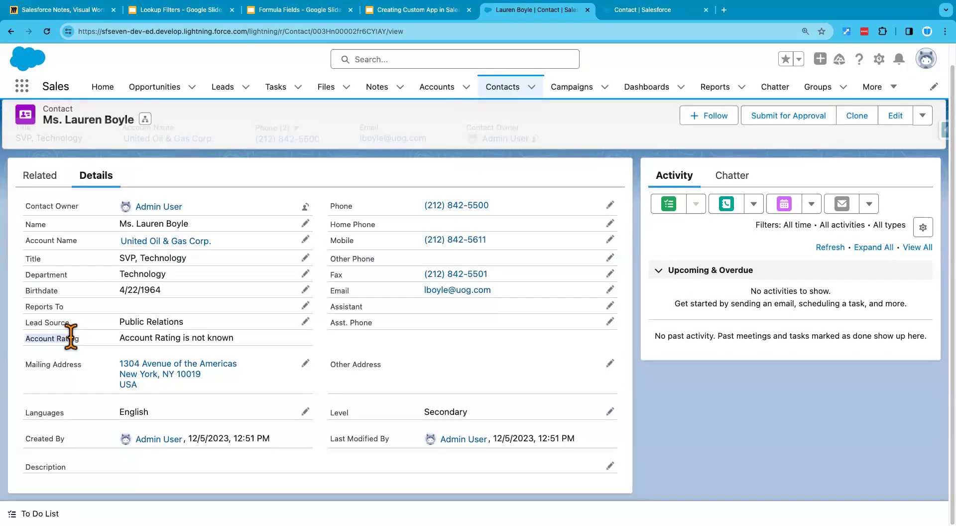
scroll(75, 338, up, 1)
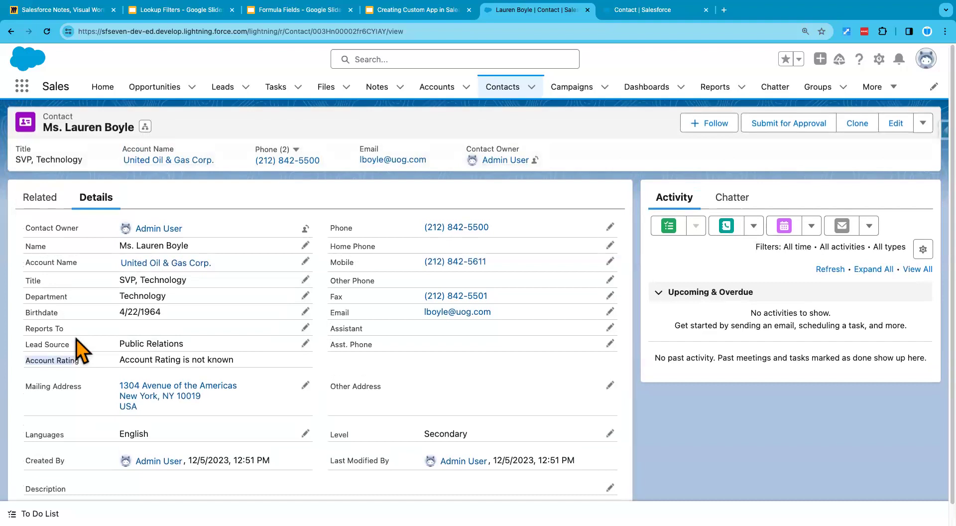
click(120, 364)
drag(119, 363, 252, 363)
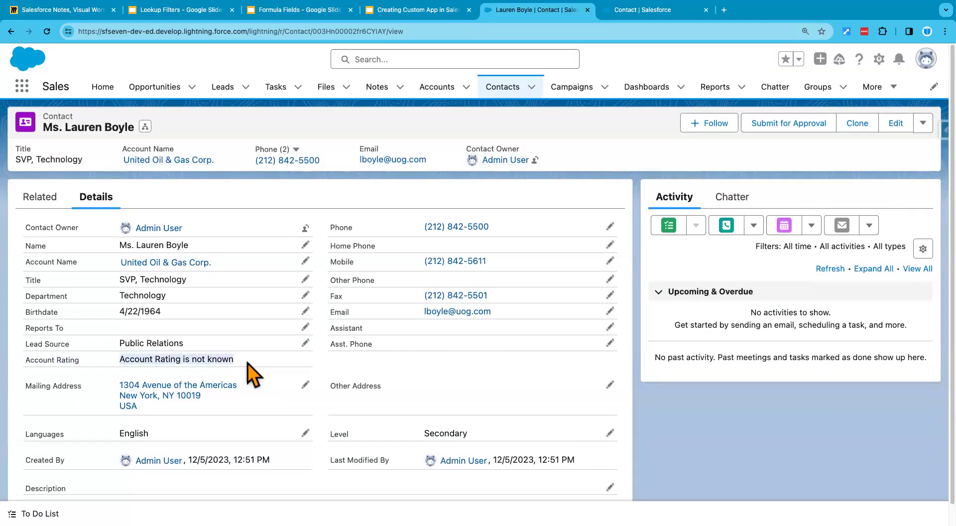
click(247, 364)
- Set the Rating of the contact's related account, United Oil & Gas Corp., to Hot and save the record
click(160, 262)
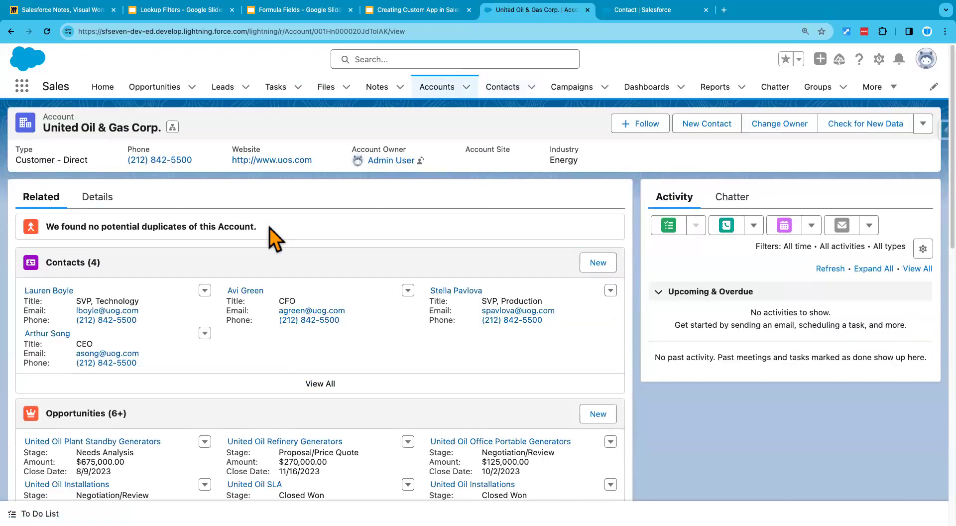
click(99, 200)
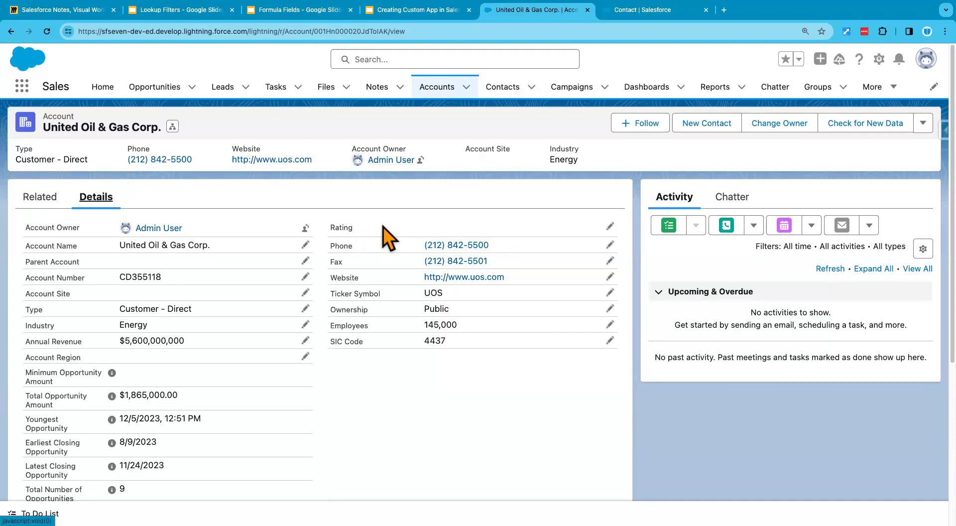
click(610, 227)
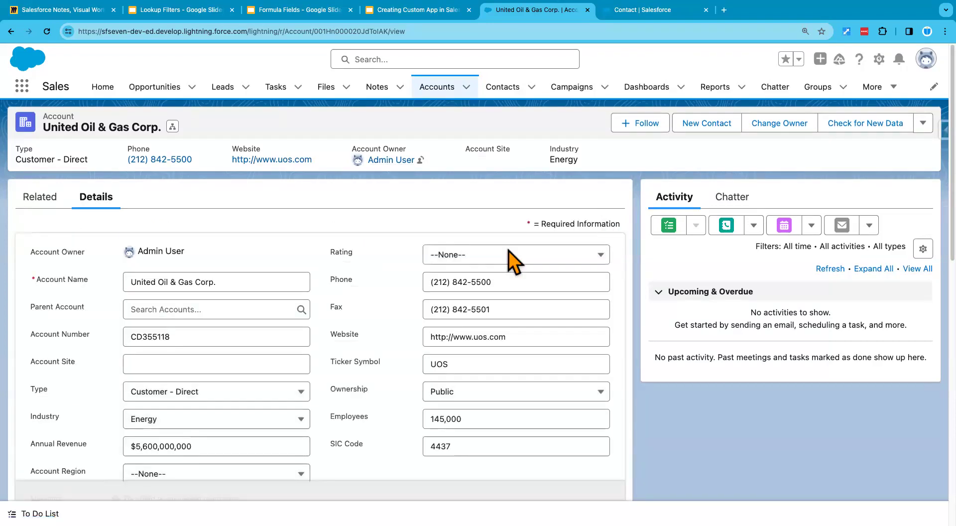
click(471, 257)
click(444, 298)
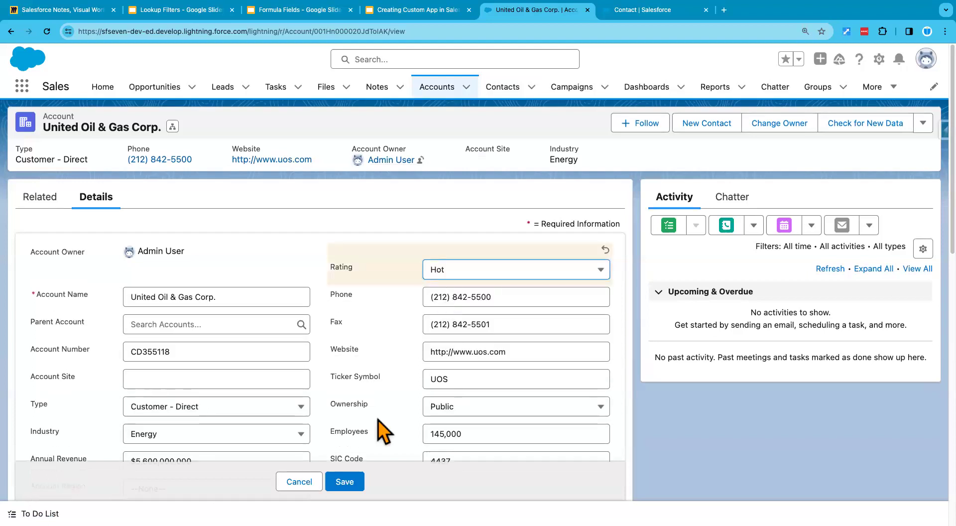
click(345, 481)
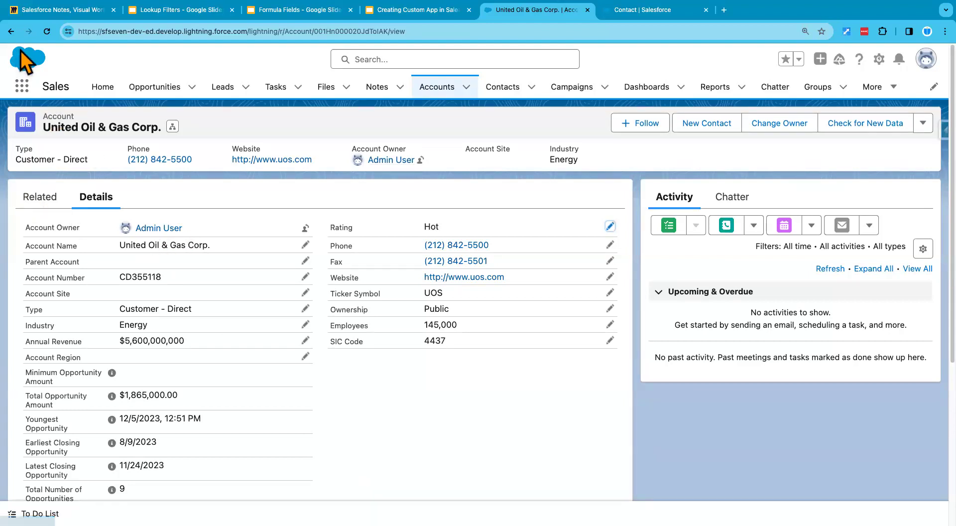
- Return to the United Oil & Gas Corp. contact, reload the record and check its Account Rating
click(11, 31)
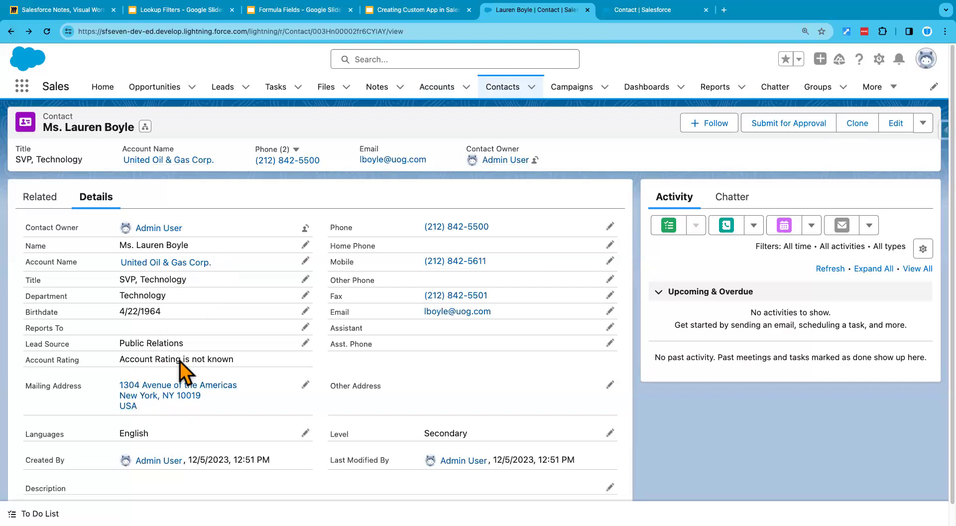
triple_click(142, 356)
click(48, 33)
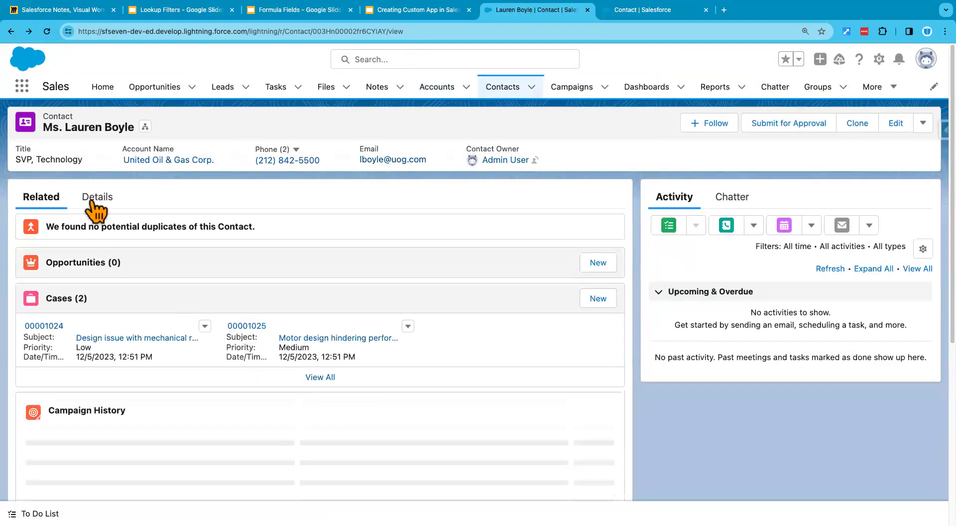
click(93, 200)
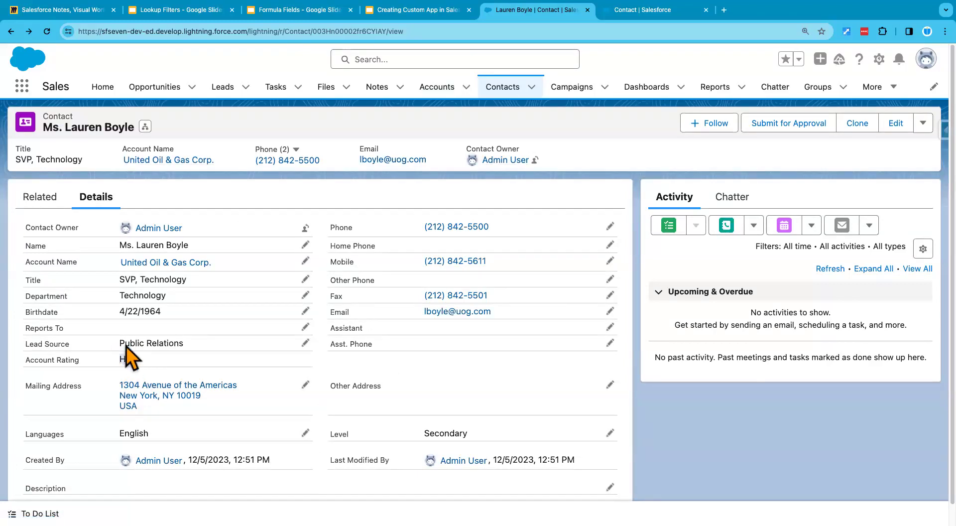
- Open the Burlington Textiles Corp of America contact from the recently viewed contacts and check its Account Rating
click(499, 88)
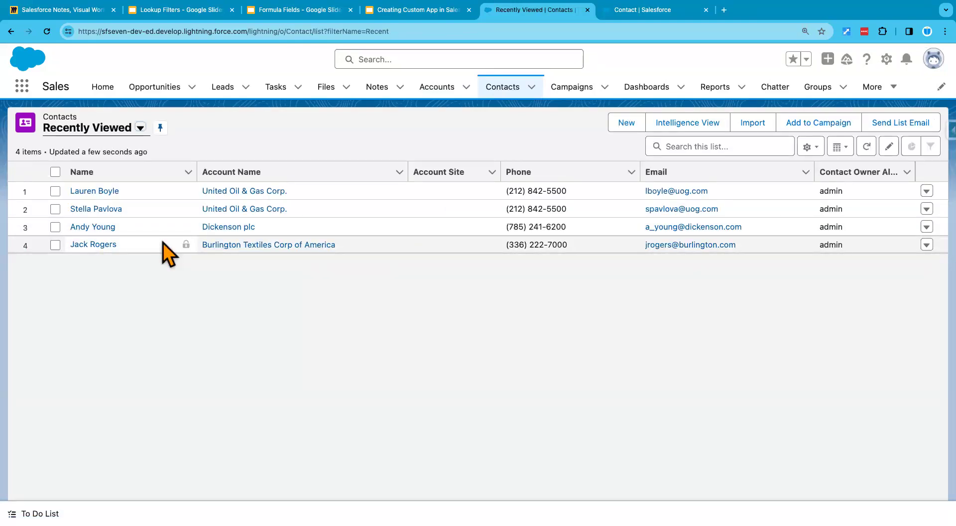
click(99, 245)
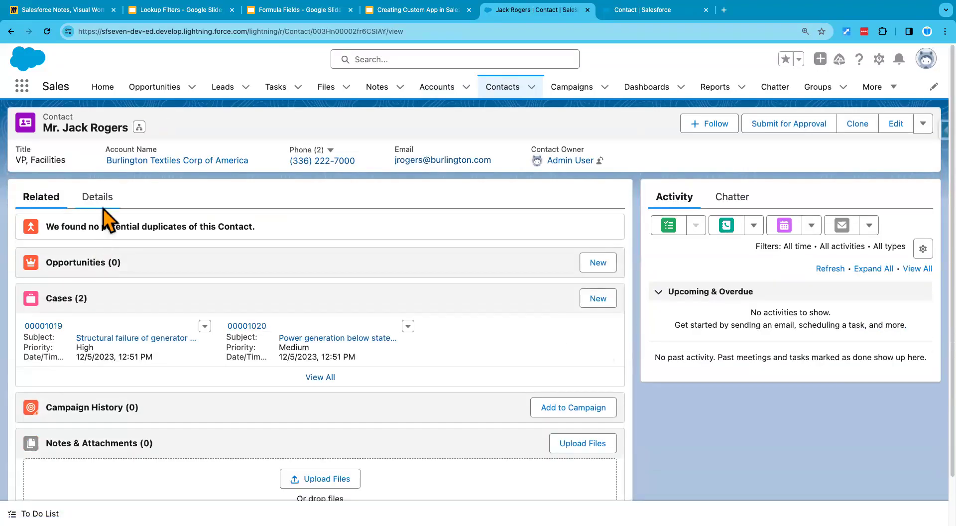
click(102, 200)
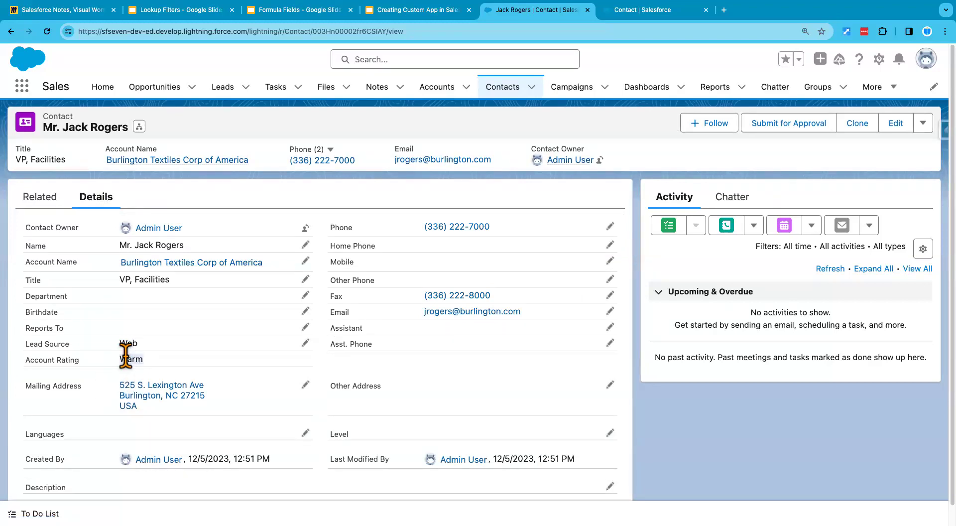
- Open the related Burlington Textiles Corp of America account and examine its Rating value and the available rating options
click(163, 264)
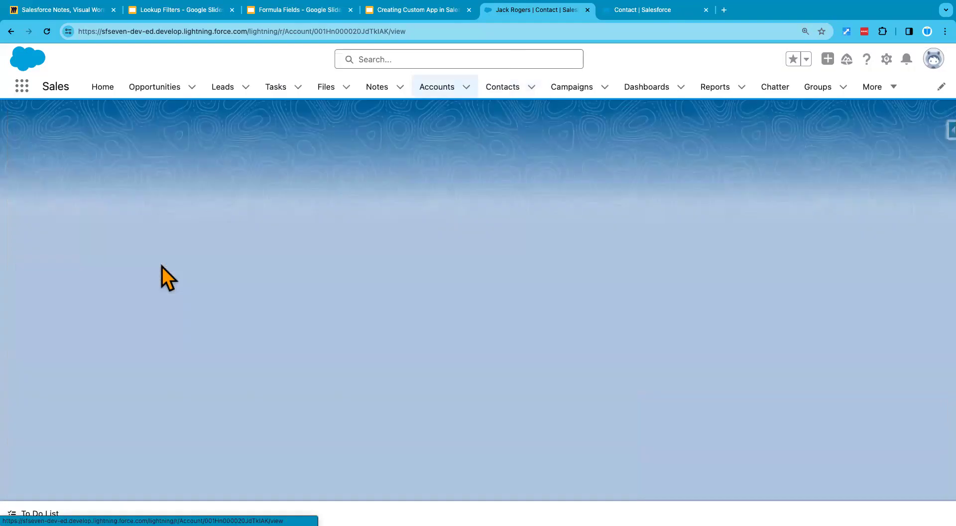
click(100, 204)
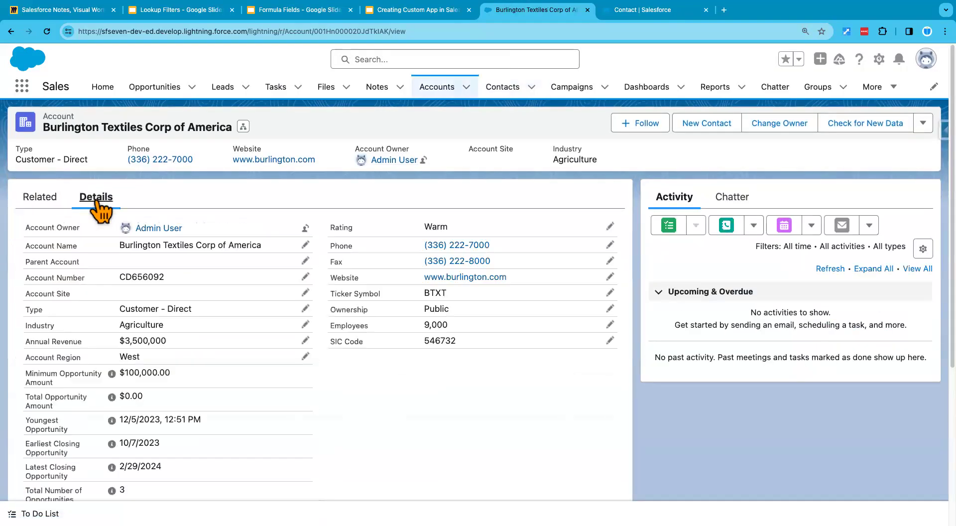
double_click(435, 227)
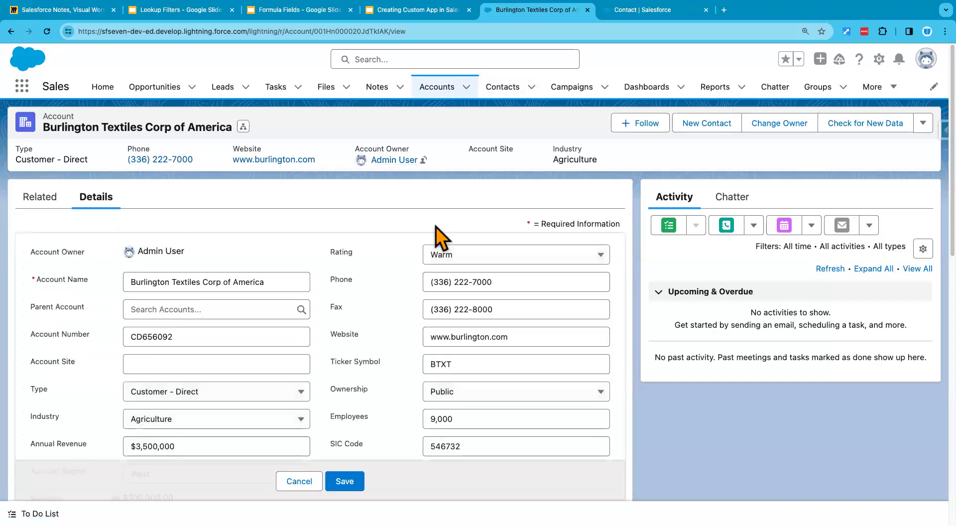
click(299, 481)
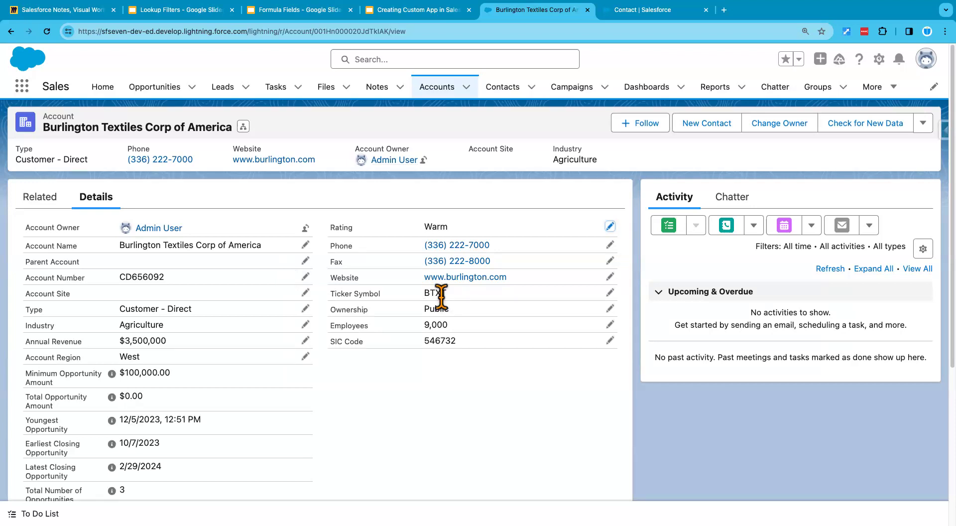
click(610, 227)
click(477, 260)
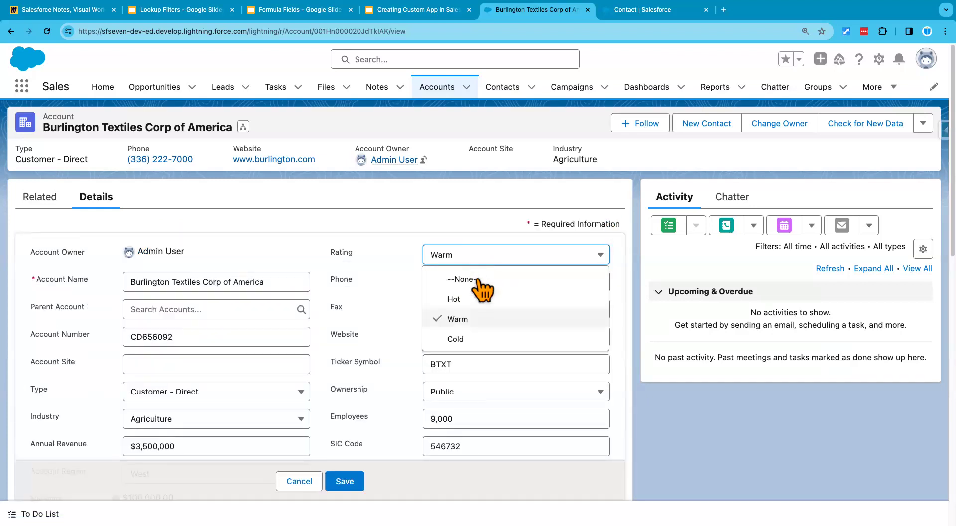
click(397, 252)
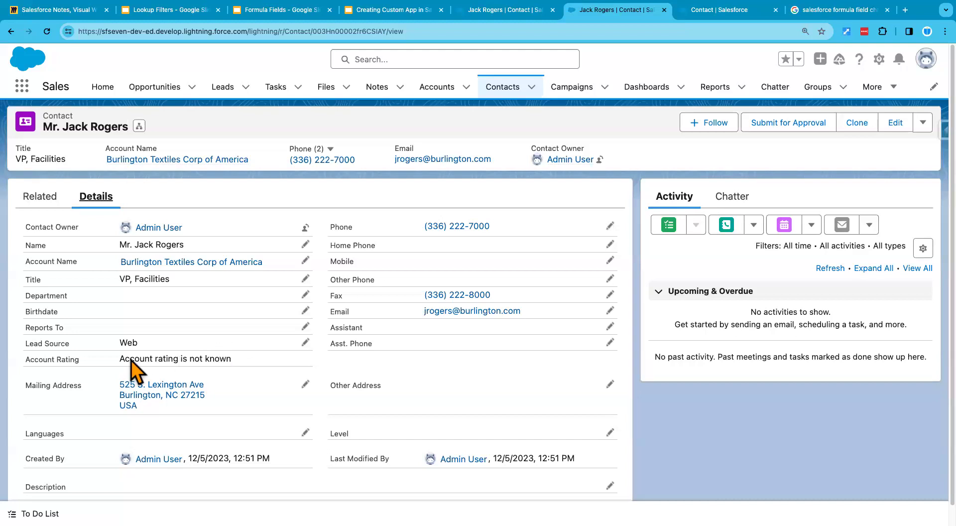
- Review the Account Rating text shown in the details of the Burlington Textiles contact
drag(233, 361, 121, 359)
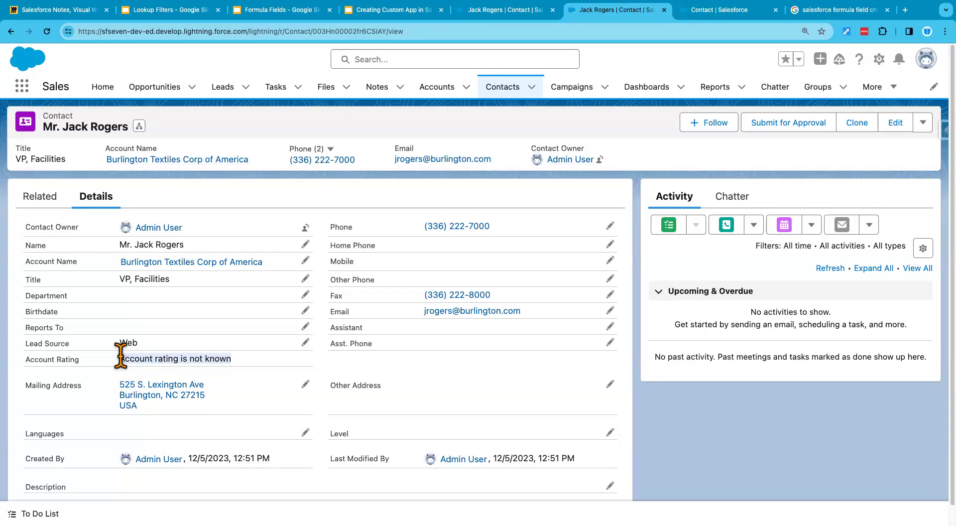
click(226, 358)
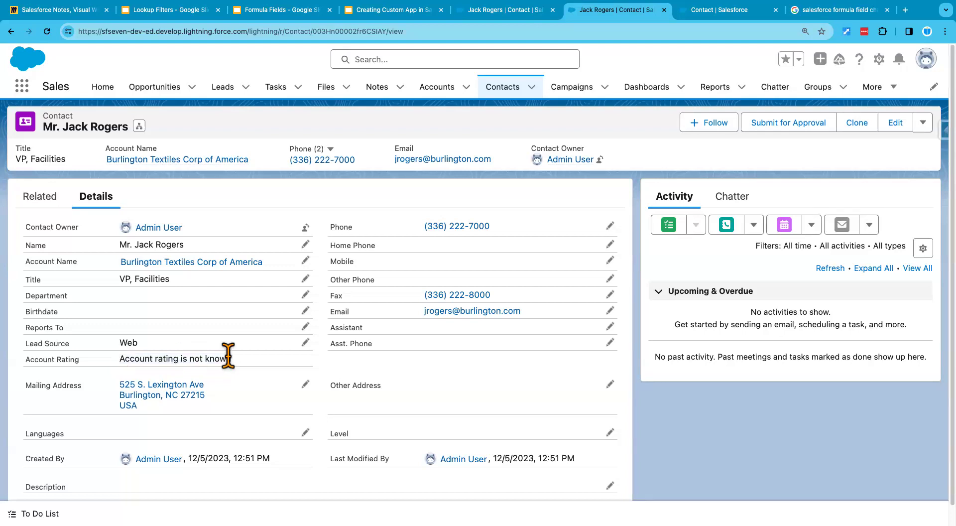
drag(137, 352, 120, 353)
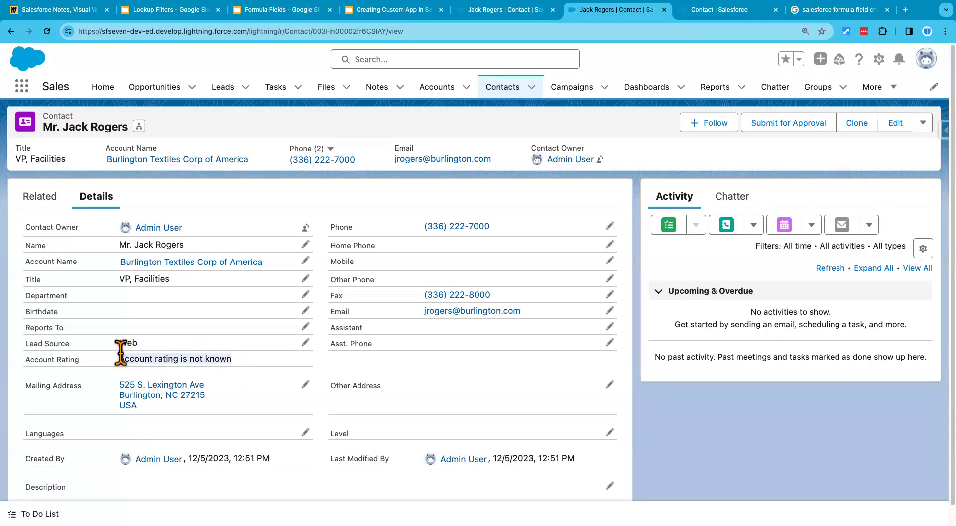
- Open the related Burlington Textiles Corp of America account and check the Rating in its details
click(197, 266)
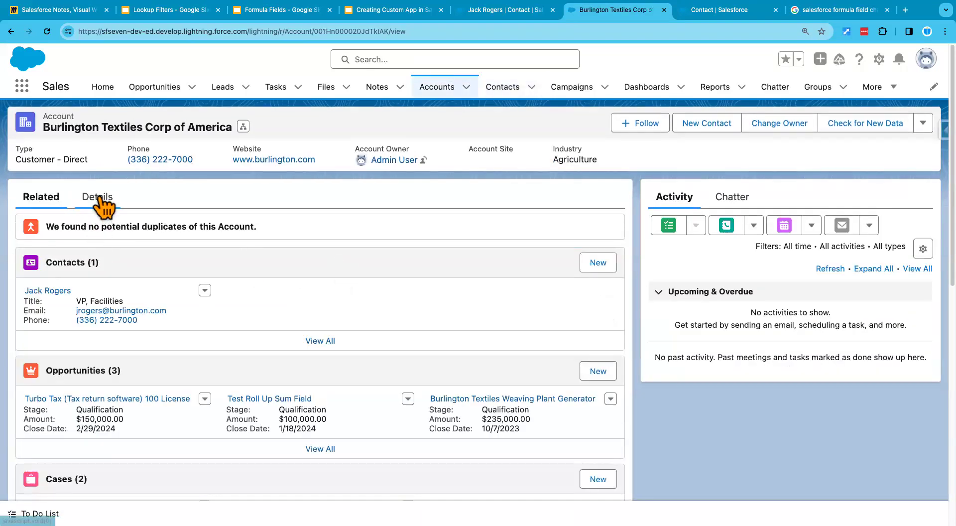
click(98, 197)
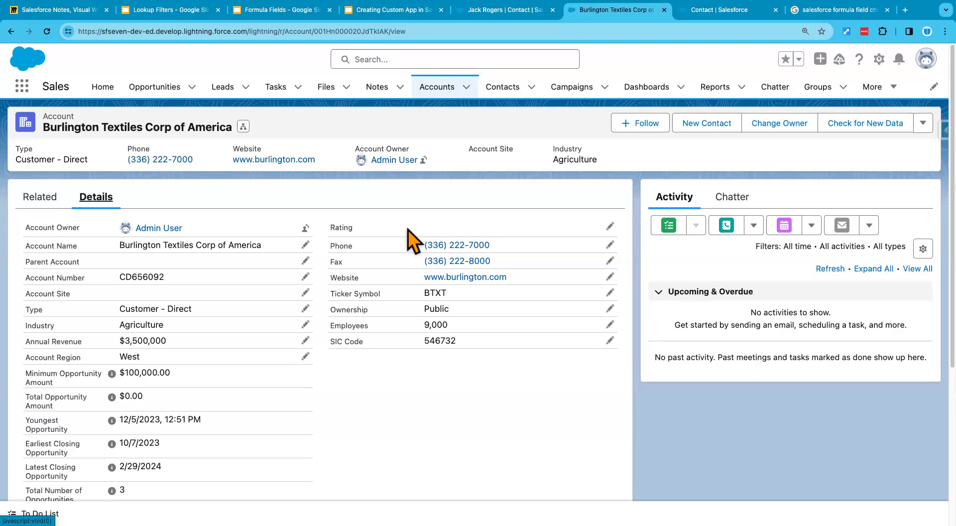
- Edit the Contact's Account Rating formula field, replace the CASE fallback text 'Account rating is not known' with an empty string and save
click(707, 14)
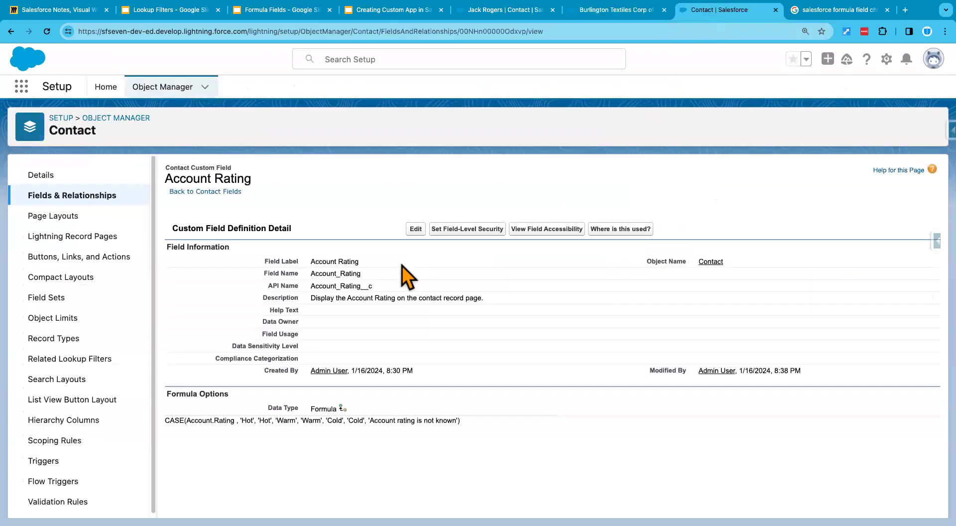
click(415, 229)
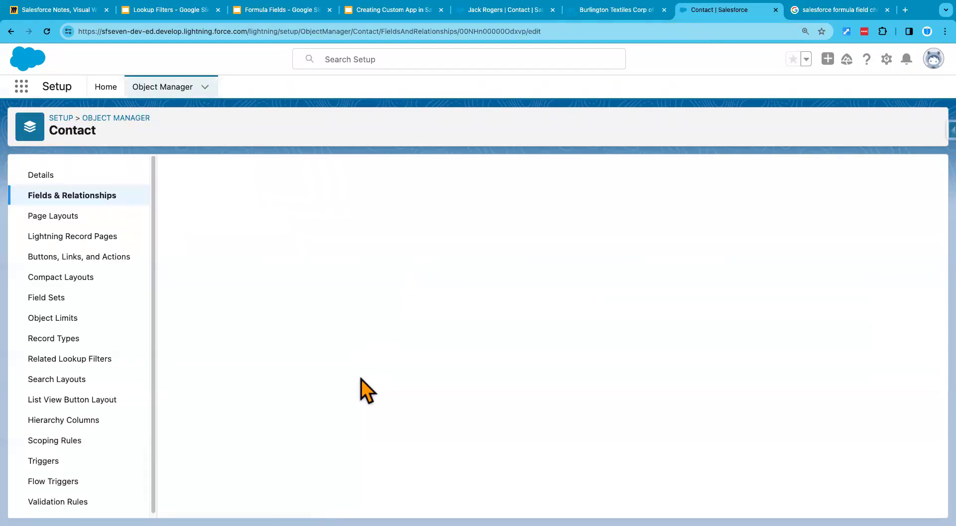
scroll(459, 398, down, 3)
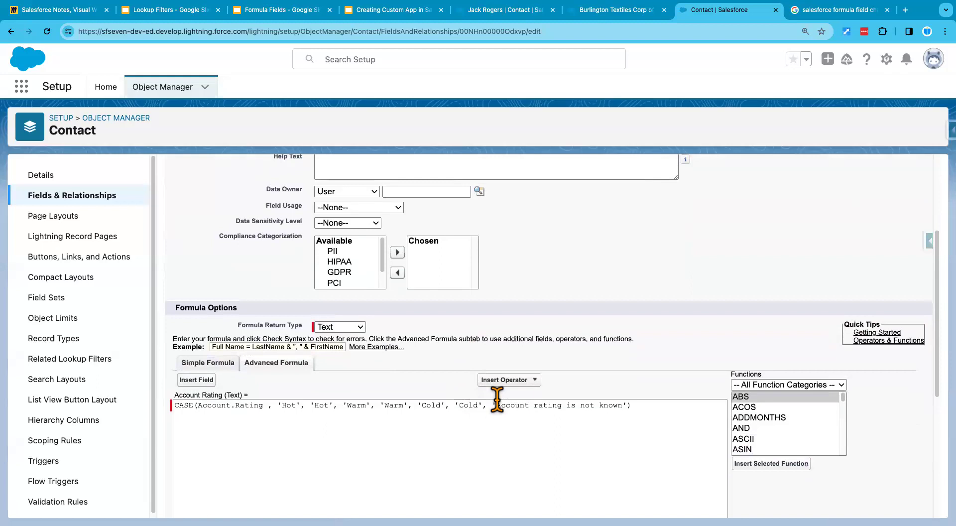
drag(496, 404, 617, 405)
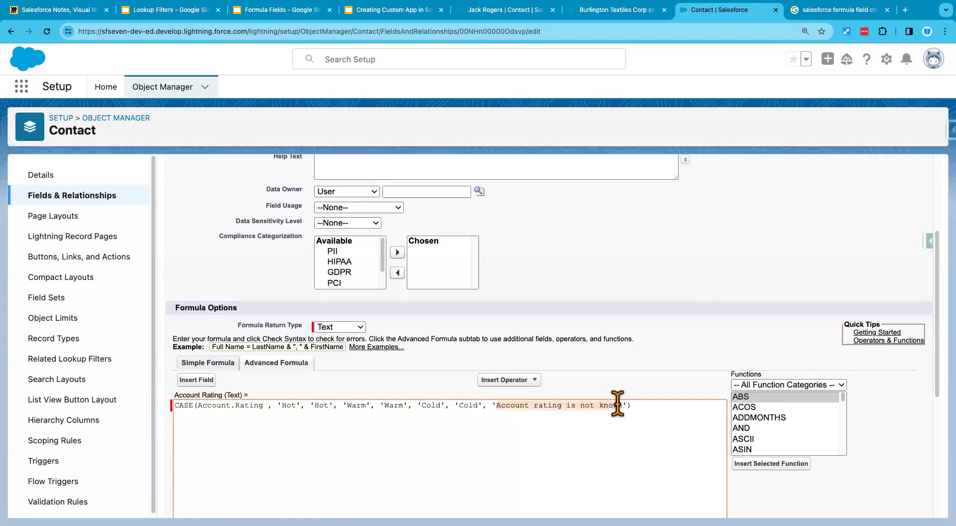
key(BackSpace)
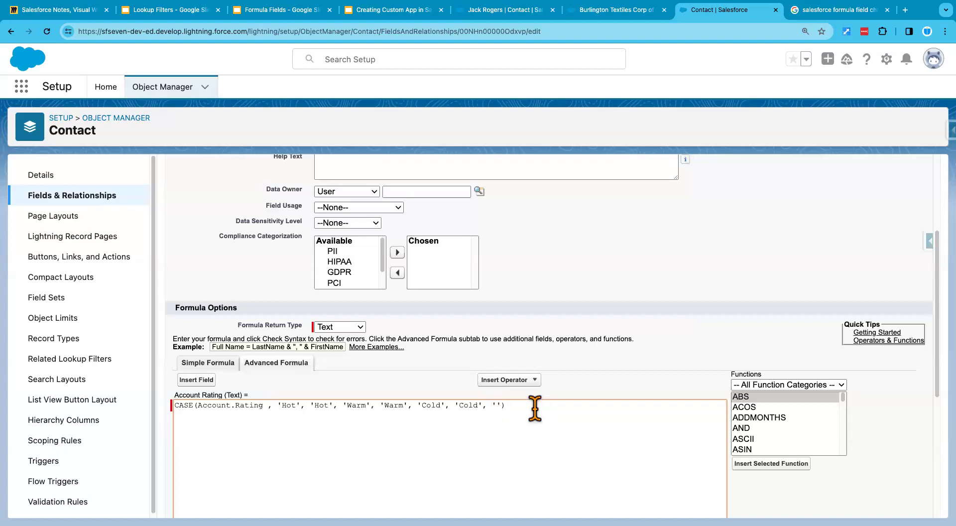
scroll(534, 407, down, 5)
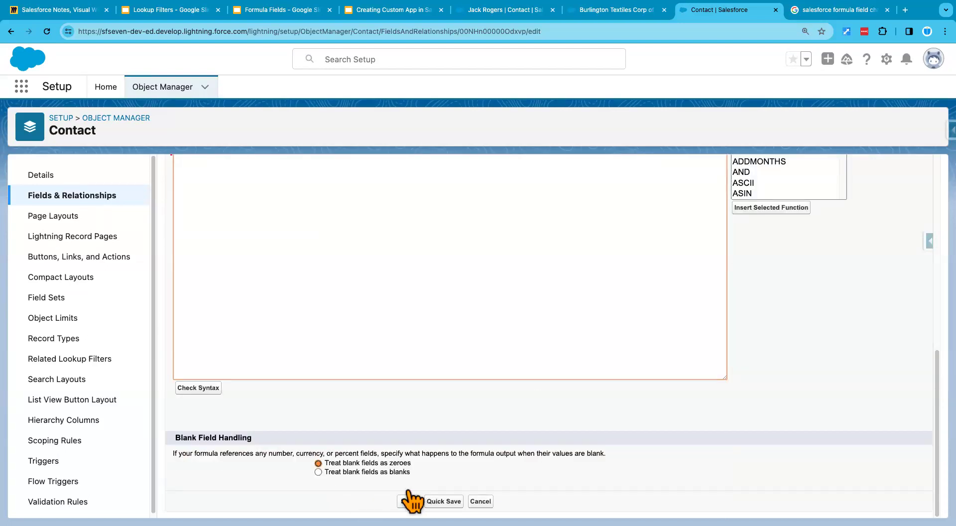
click(411, 501)
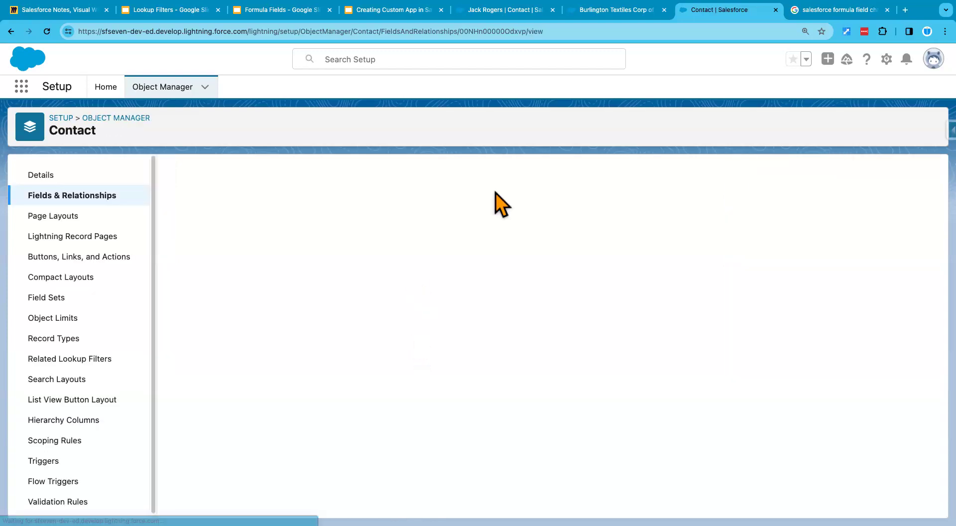
- From the Burlington Textiles account, open its related contact and check Account Rating in the contact's details
click(615, 15)
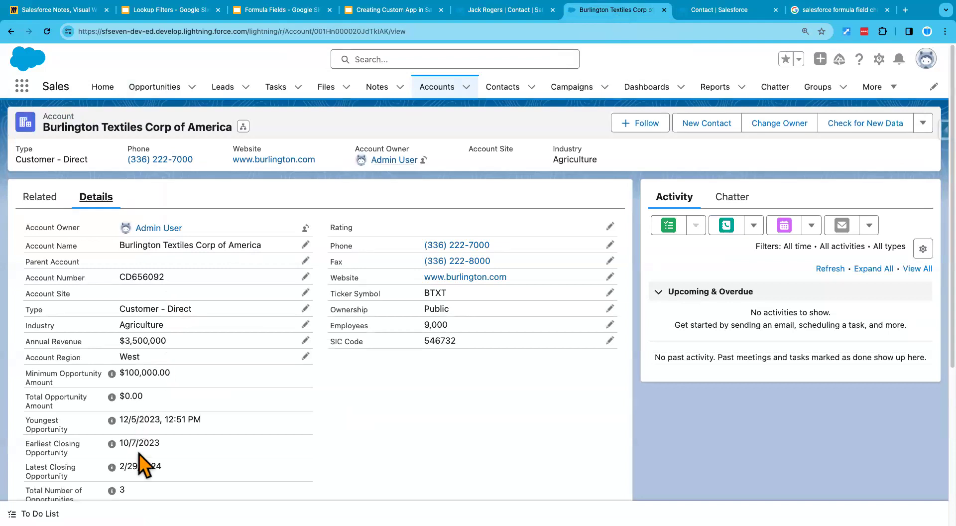
scroll(204, 441, down, 1)
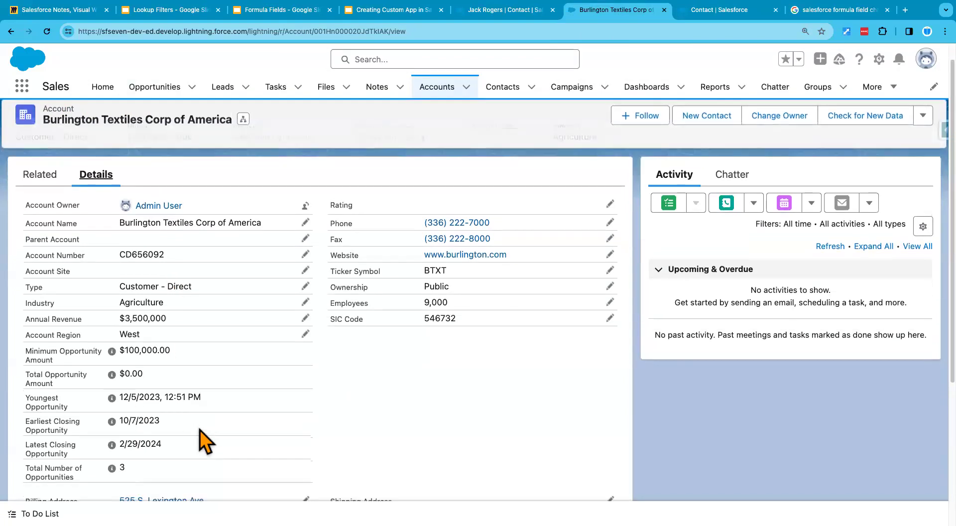
scroll(202, 439, up, 1)
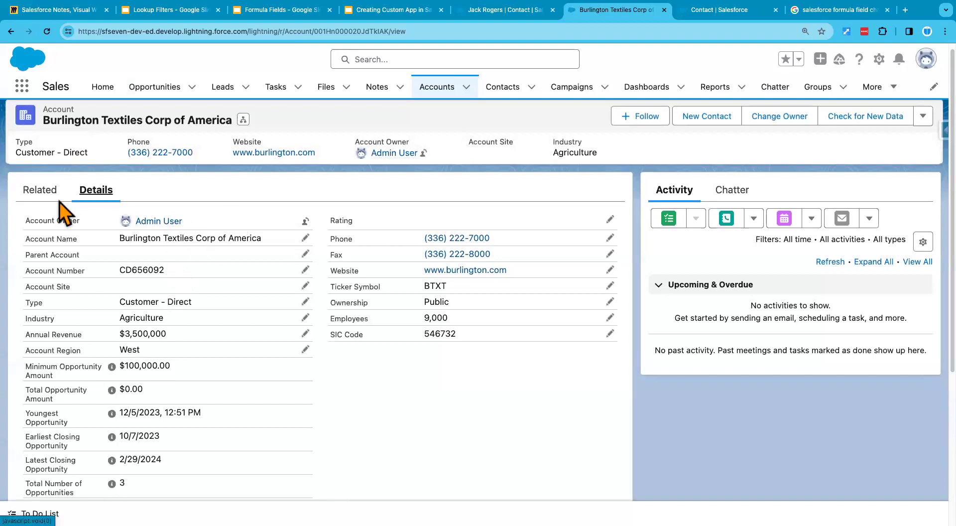
click(44, 192)
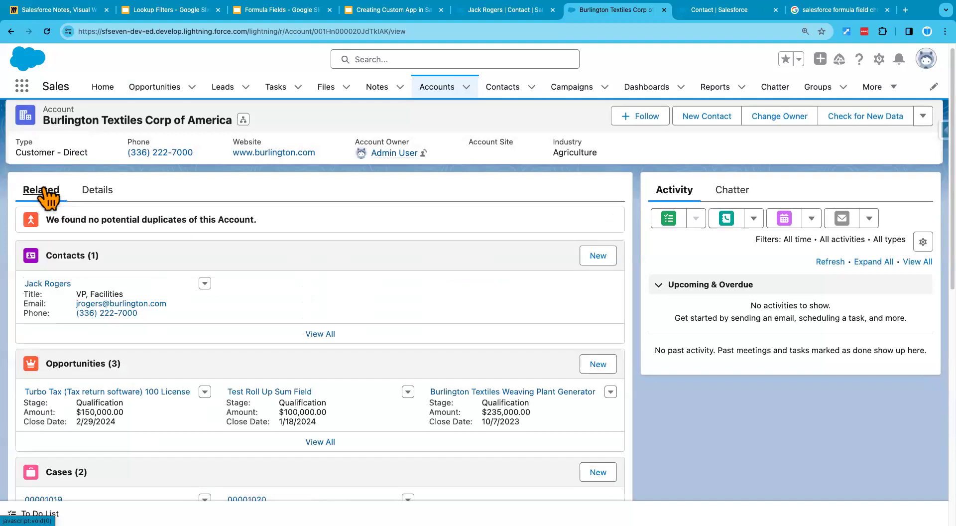
click(50, 283)
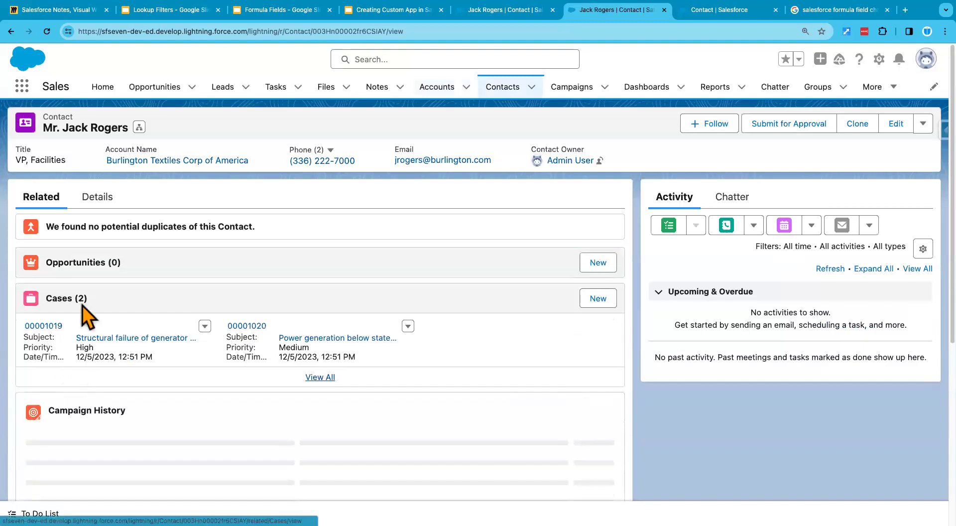
click(96, 198)
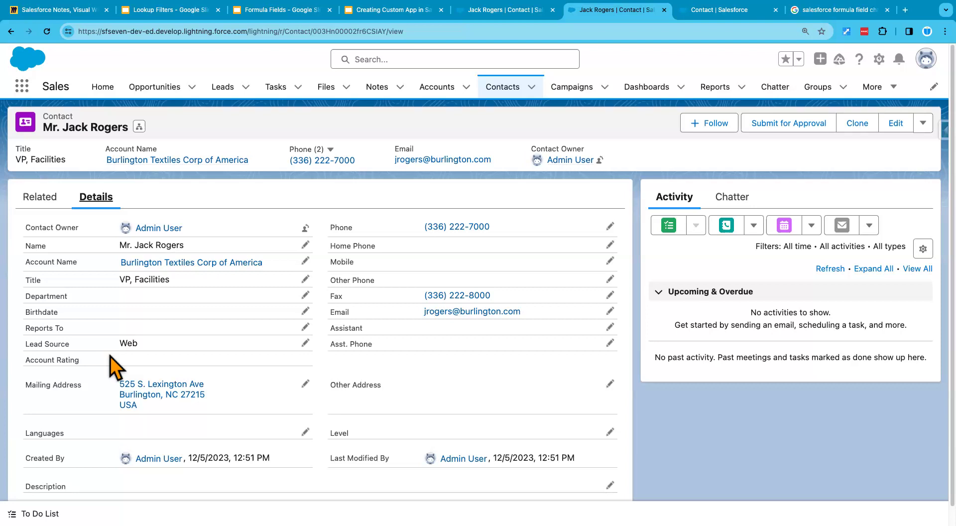
- Edit the Account Rating formula again, change the first 'Hot' in the CASE function to 'Hod' and check the syntax
click(718, 14)
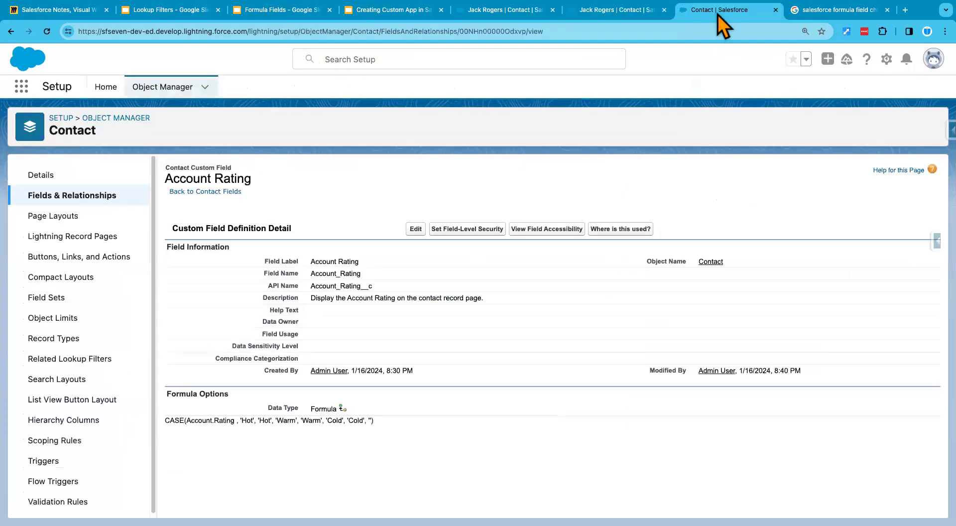
click(416, 229)
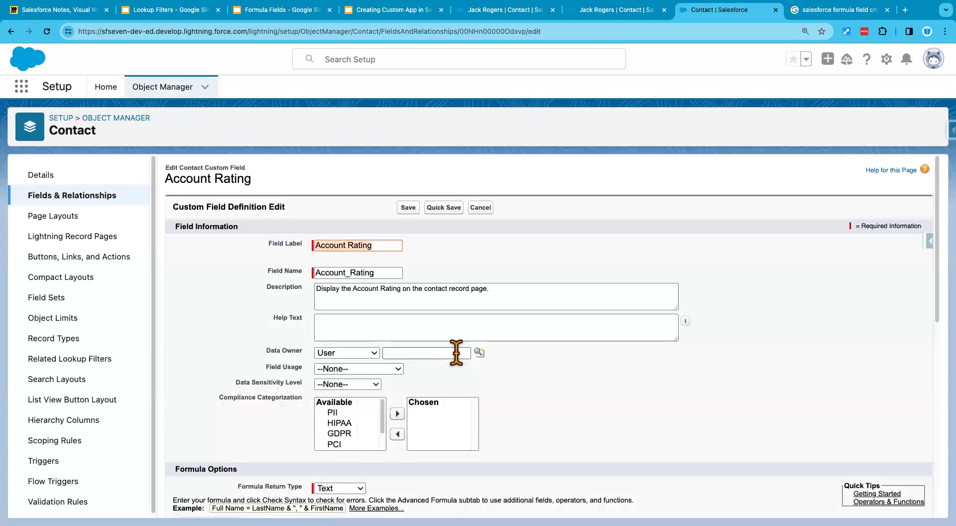
scroll(455, 352, down, 5)
click(295, 277)
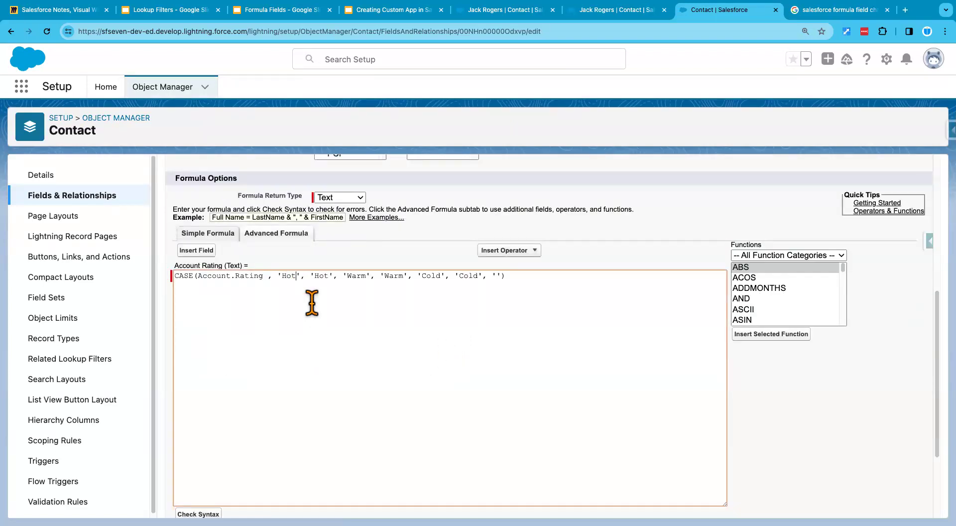
key(BackSpace)
text(d)
scroll(270, 361, down, 1)
click(206, 477)
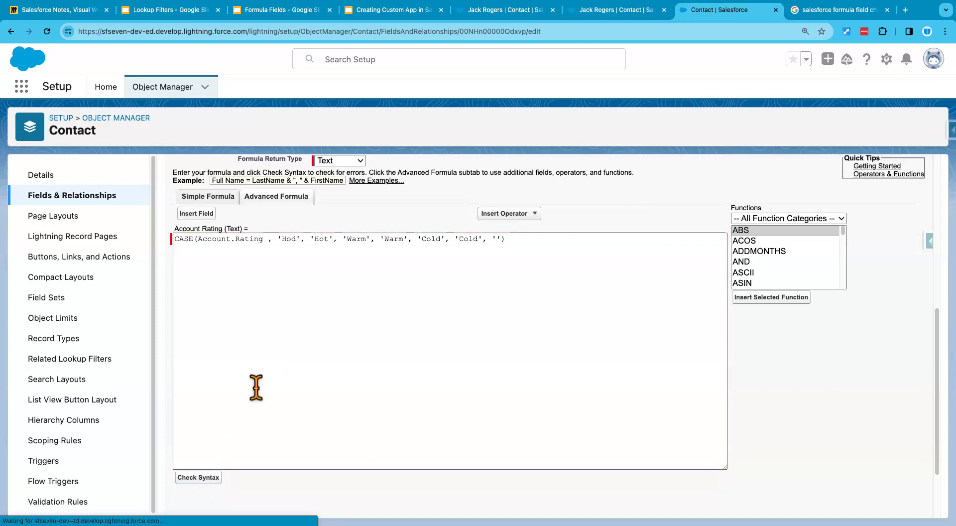
- Review the syntax check result and the 'Hod' value in the Account Rating formula
scroll(256, 386, down, 5)
scroll(256, 387, down, 4)
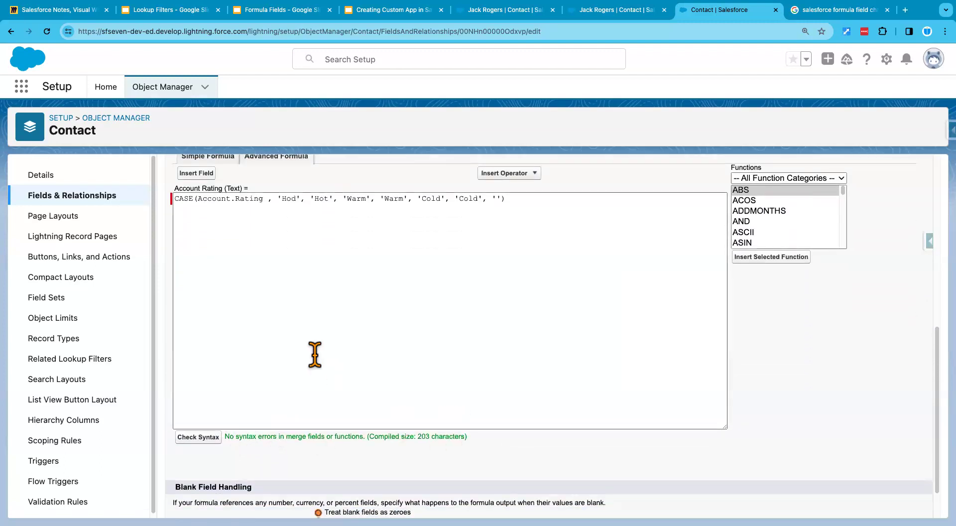
scroll(314, 354, up, 1)
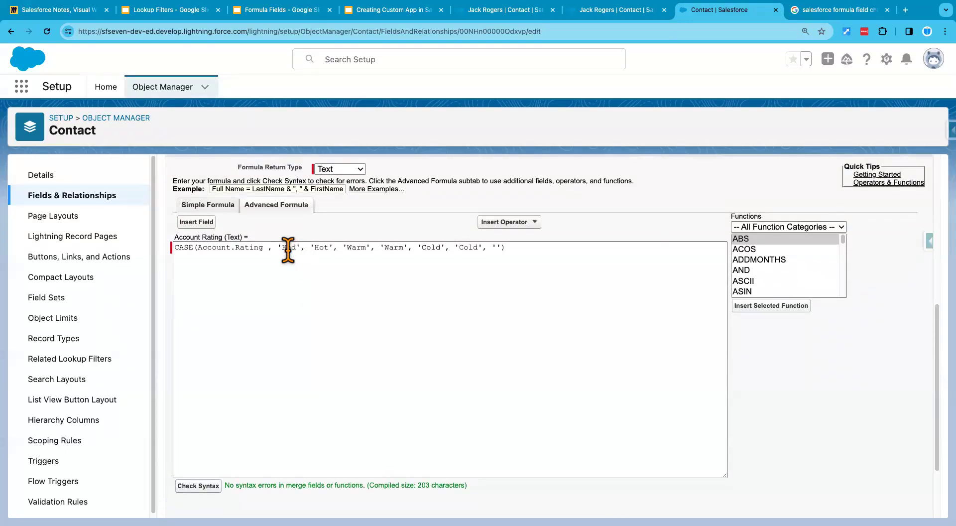
click(296, 247)
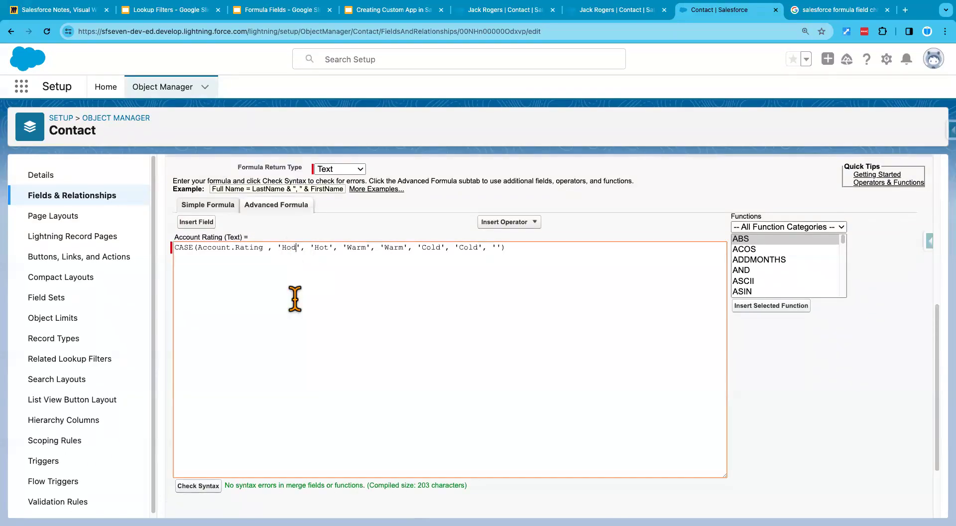
mouse_move(278, 247)
mouse_down()
mouse_move(337, 247)
mouse_move(276, 247)
mouse_up()
click(298, 247)
click(303, 291)
click(618, 9)
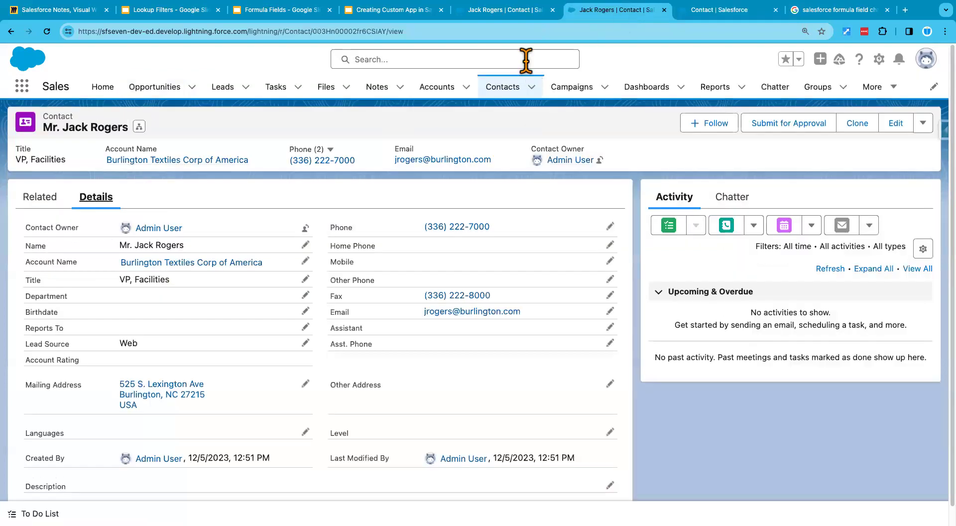
click(503, 13)
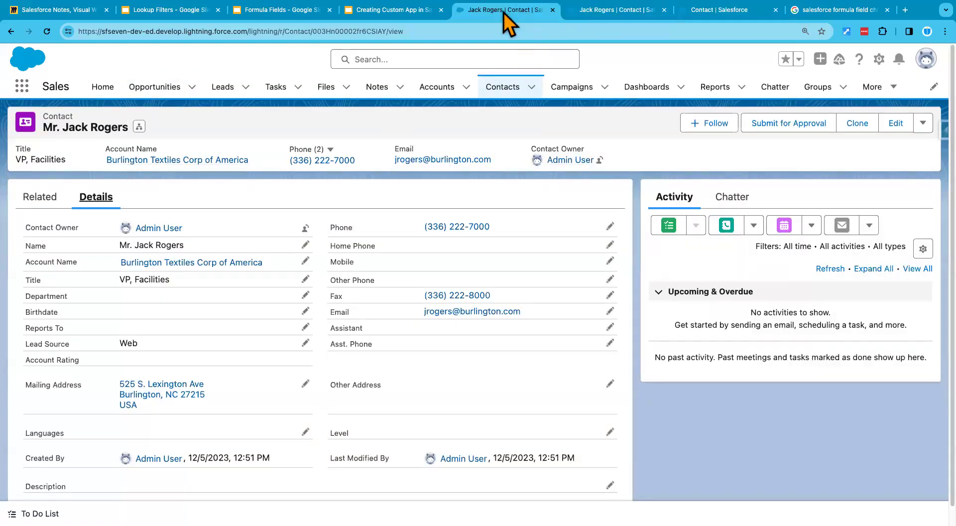
click(709, 13)
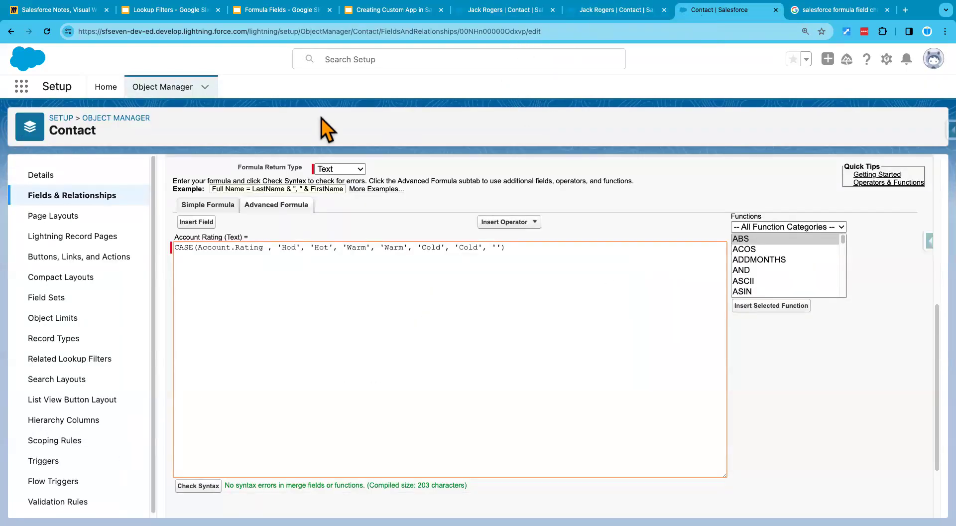
- From the contact record, open Setup separately and go to the Account object's Fields & Relationships in Object Manager
click(620, 11)
click(879, 59)
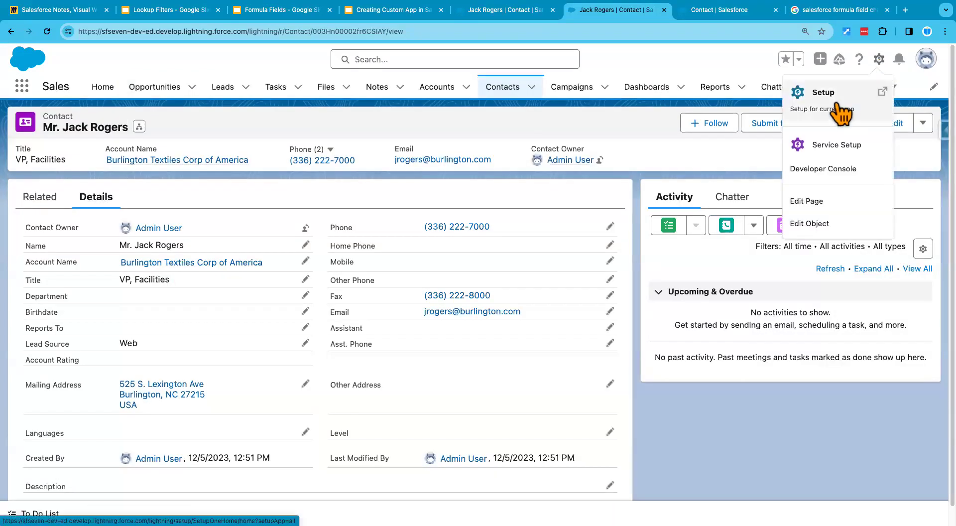
click(839, 105)
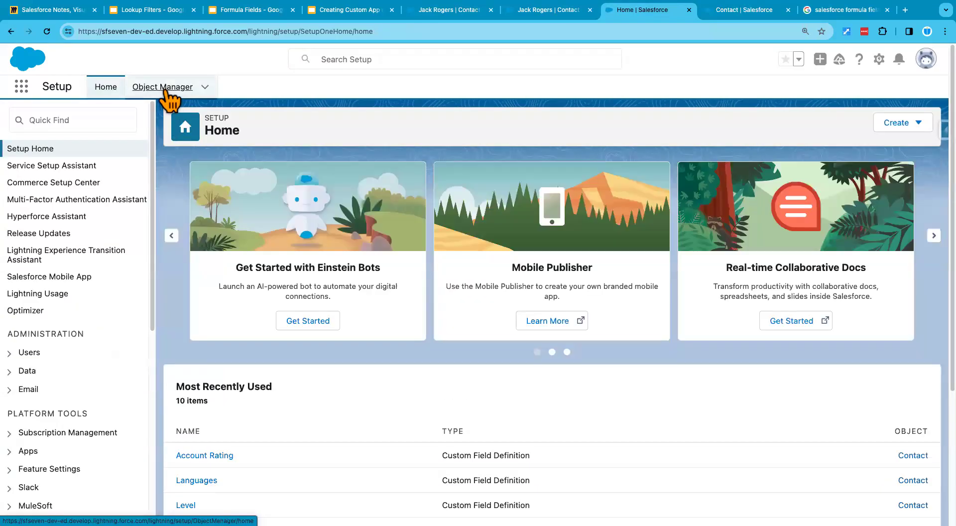
click(164, 88)
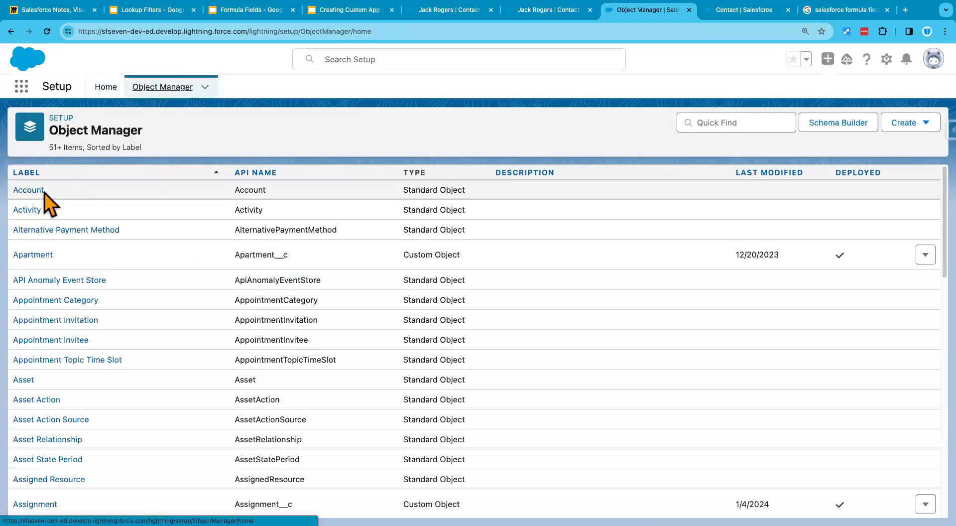
click(28, 189)
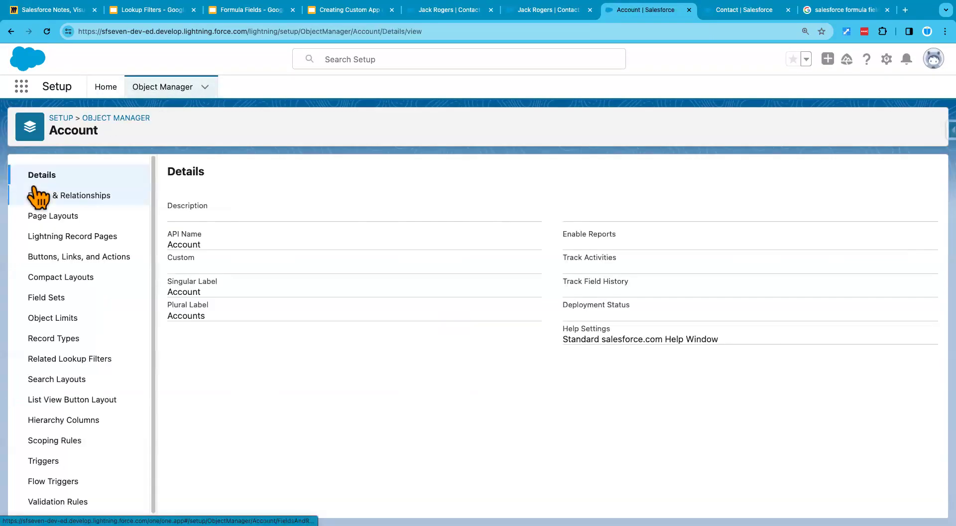
click(102, 198)
- Search the Account fields for "rating", open the Rating field and review the API names of its picklist values
click(590, 175)
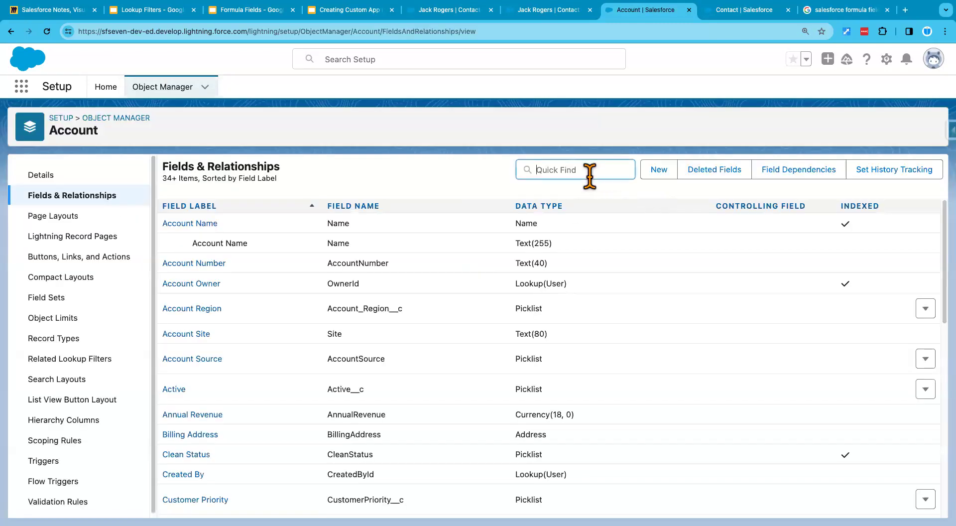
text(rating)
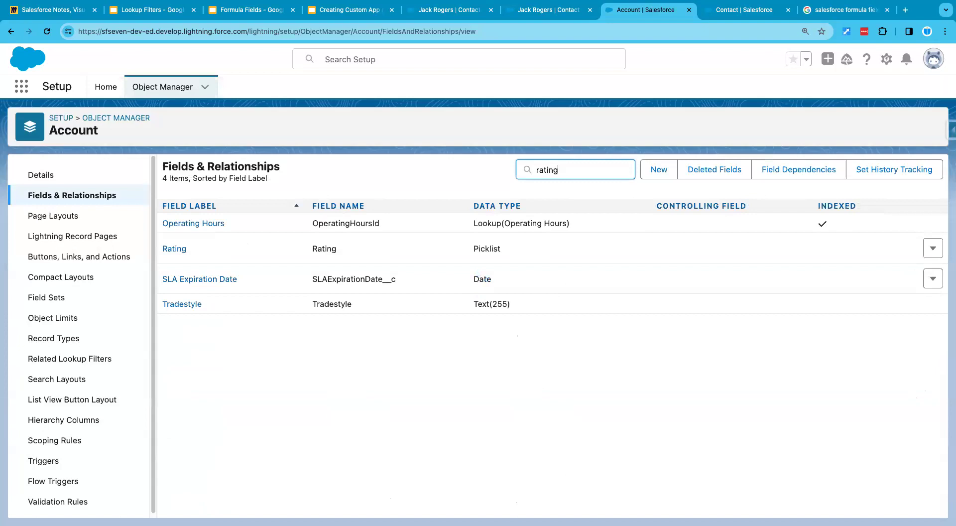
click(174, 249)
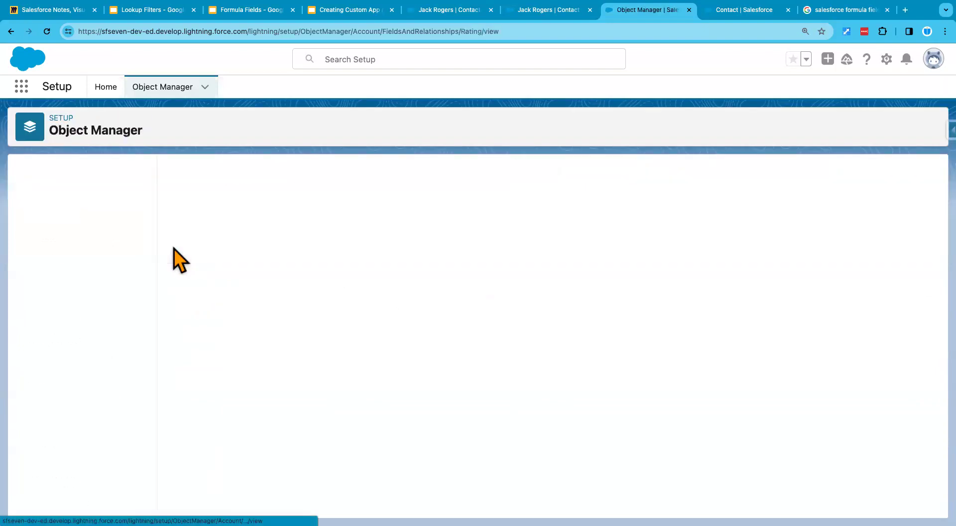
scroll(330, 418, down, 3)
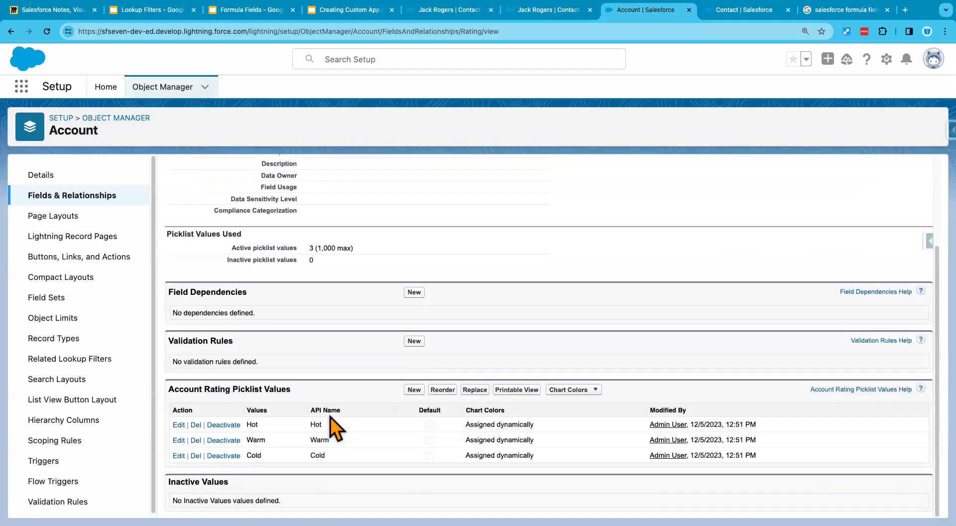
drag(310, 424, 330, 438)
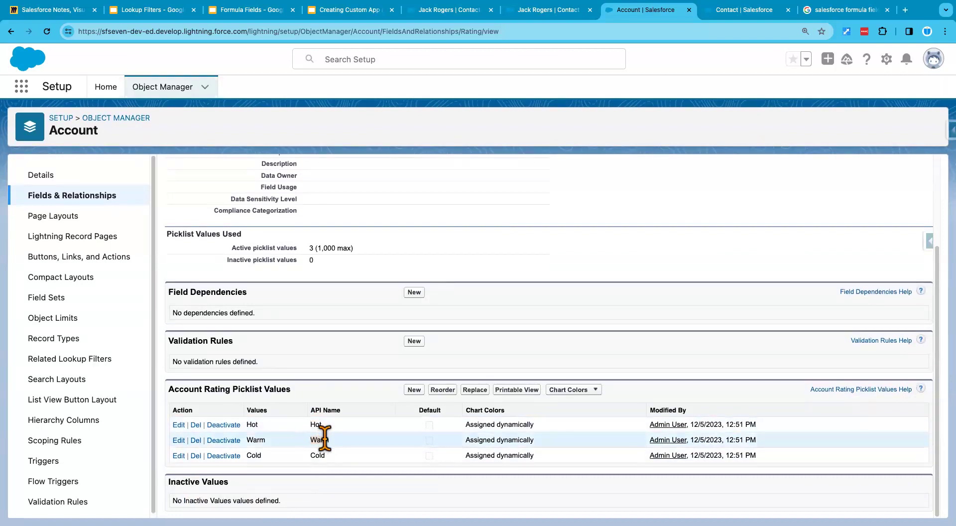
click(319, 454)
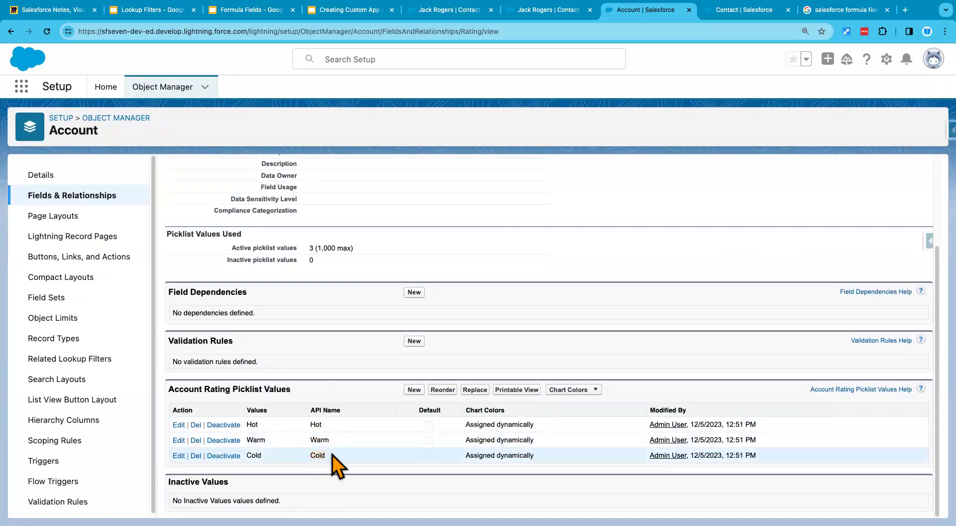